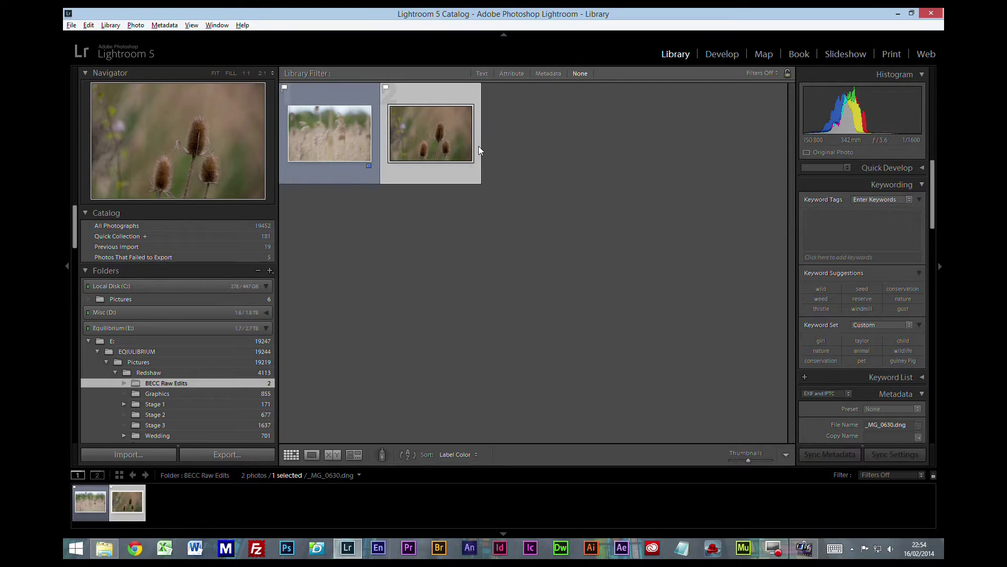
# Step: Open the teasel photo _MG_0630.dng in the Develop module
pyautogui.click(718, 56)
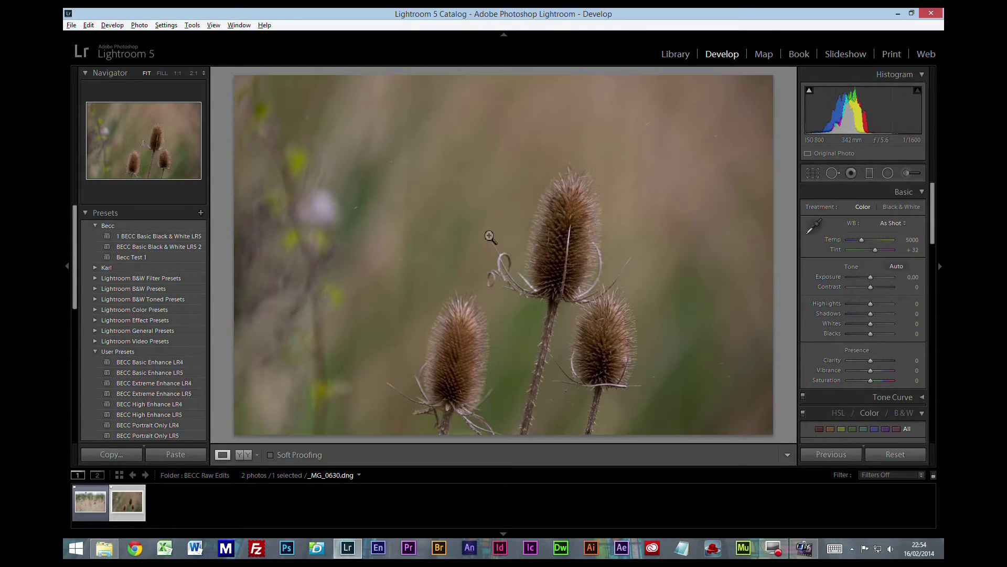
# Step: Crop the photo to a 16 x 9 aspect, with the teasels positioned slightly lower
pyautogui.click(815, 175)
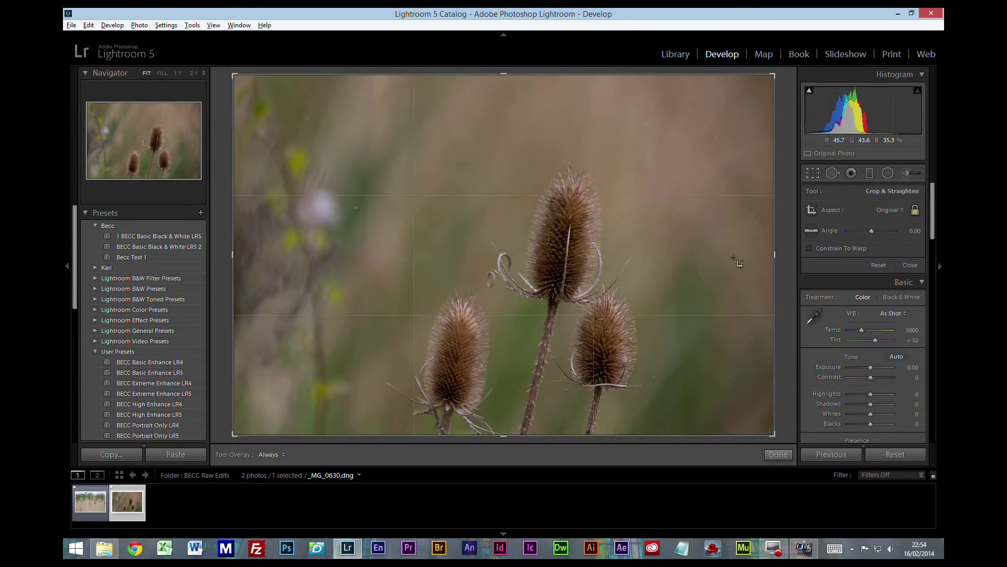
pyautogui.click(915, 211)
pyautogui.moveTo(773, 77); pyautogui.dragTo(775, 129)
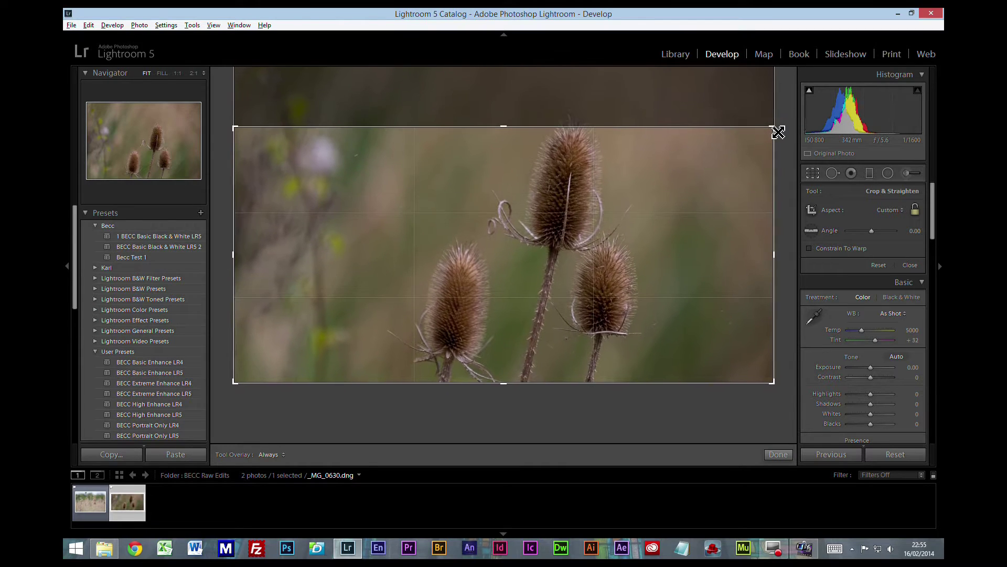
pyautogui.click(812, 173)
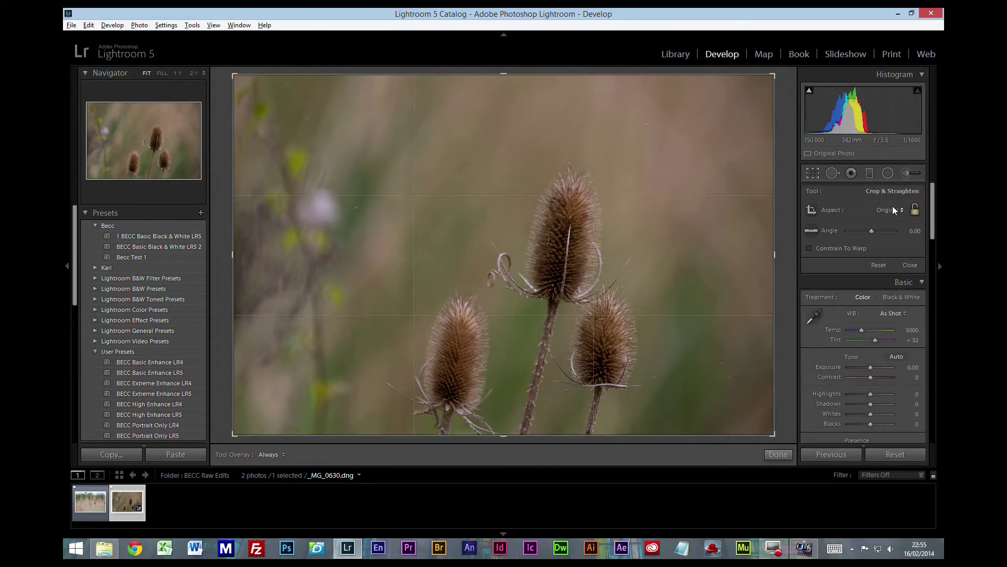
pyautogui.click(916, 210)
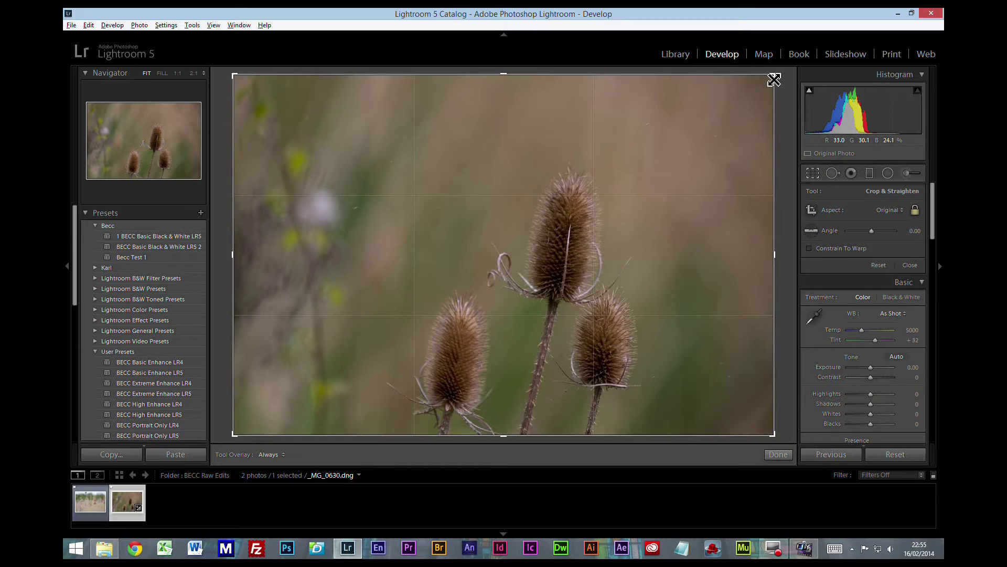
pyautogui.moveTo(777, 76)
pyautogui.mouseDown()
pyautogui.moveTo(761, 112)
pyautogui.moveTo(771, 76)
pyautogui.moveTo(754, 93)
pyautogui.moveTo(780, 70)
pyautogui.mouseUp()
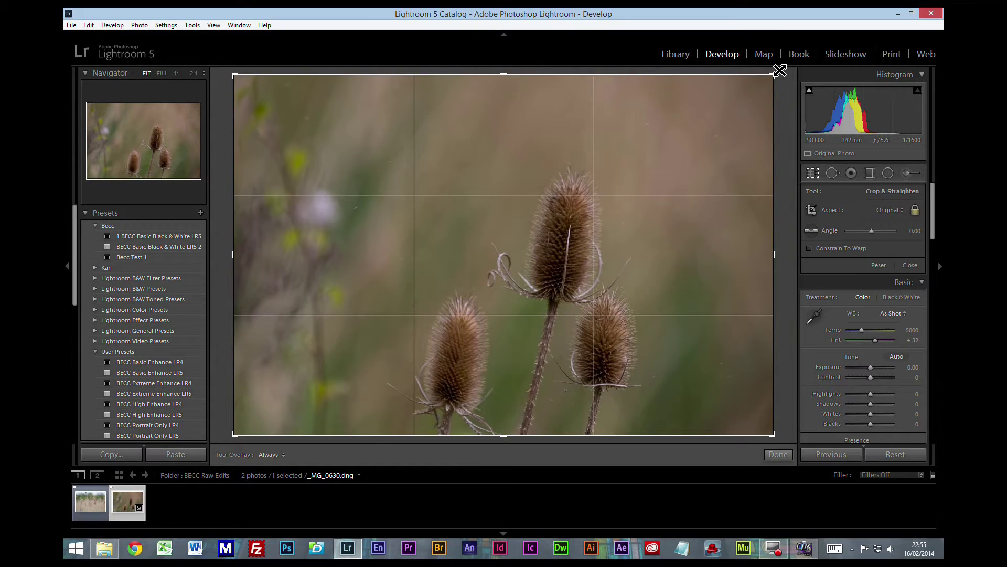
pyautogui.click(888, 209)
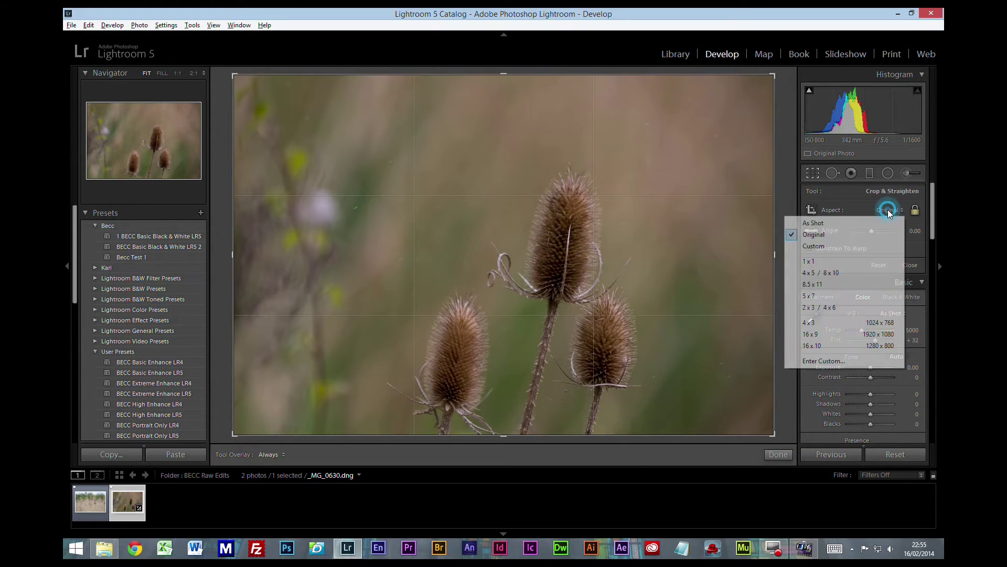
pyautogui.click(823, 335)
pyautogui.moveTo(548, 299); pyautogui.dragTo(551, 277)
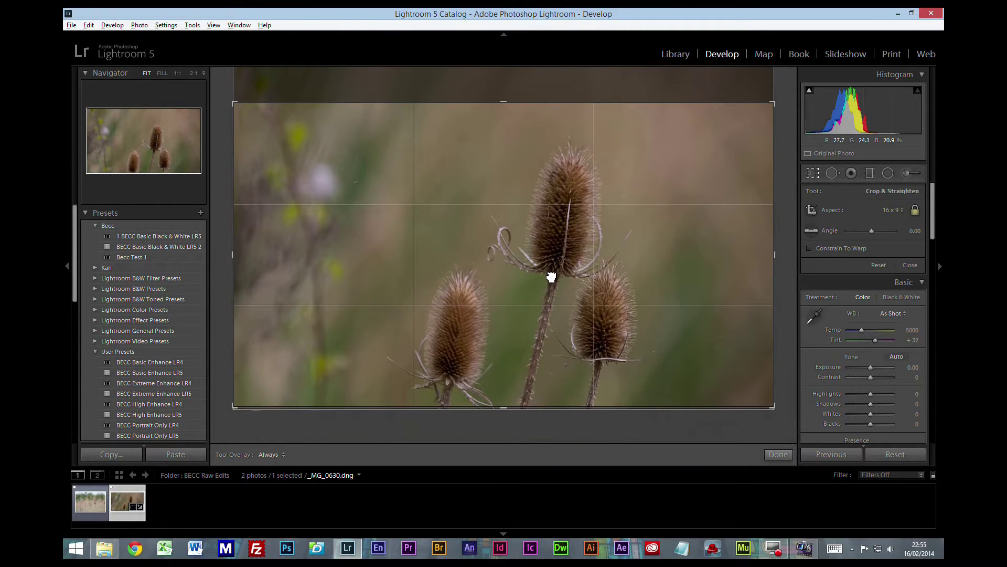
# Step: Apply the crop, raise Exposure to +0.40, and enable profile corrections and chromatic aberration removal
pyautogui.press('Return')
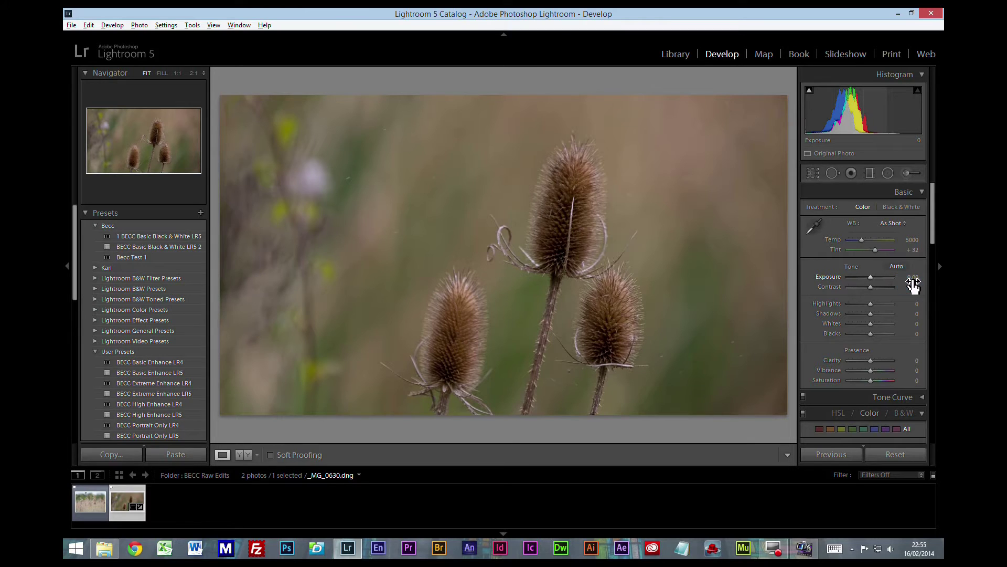
pyautogui.moveTo(913, 285)
pyautogui.mouseDown()
pyautogui.moveTo(929, 285)
pyautogui.moveTo(916, 276)
pyautogui.mouseUp()
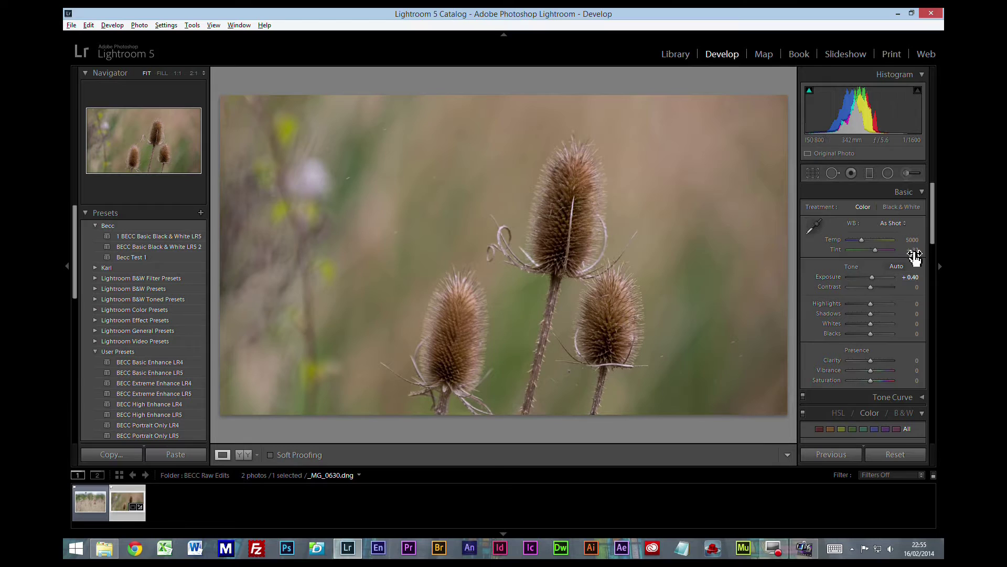
pyautogui.scroll(-10, 914, 262)
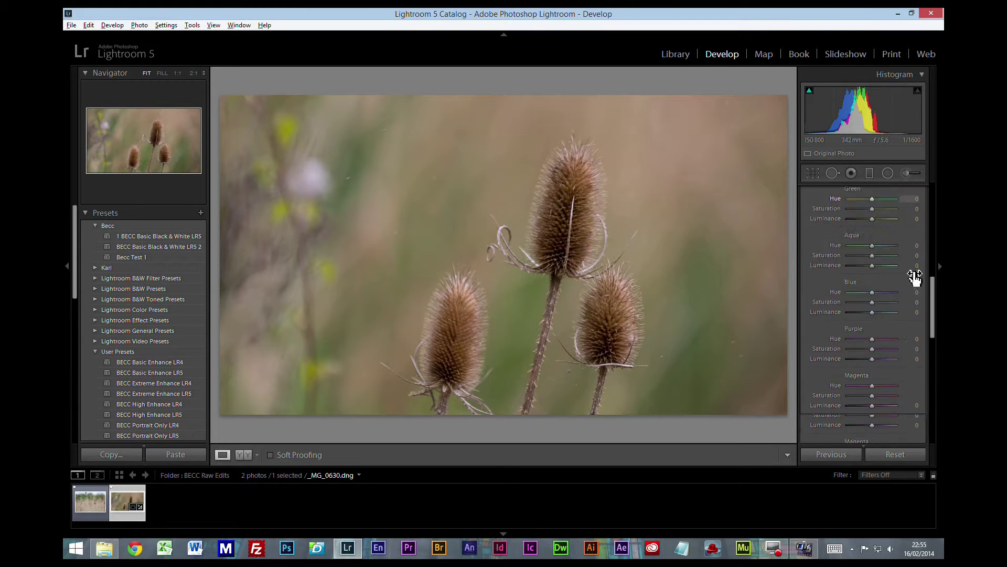
pyautogui.scroll(-2, 913, 284)
pyautogui.click(810, 283)
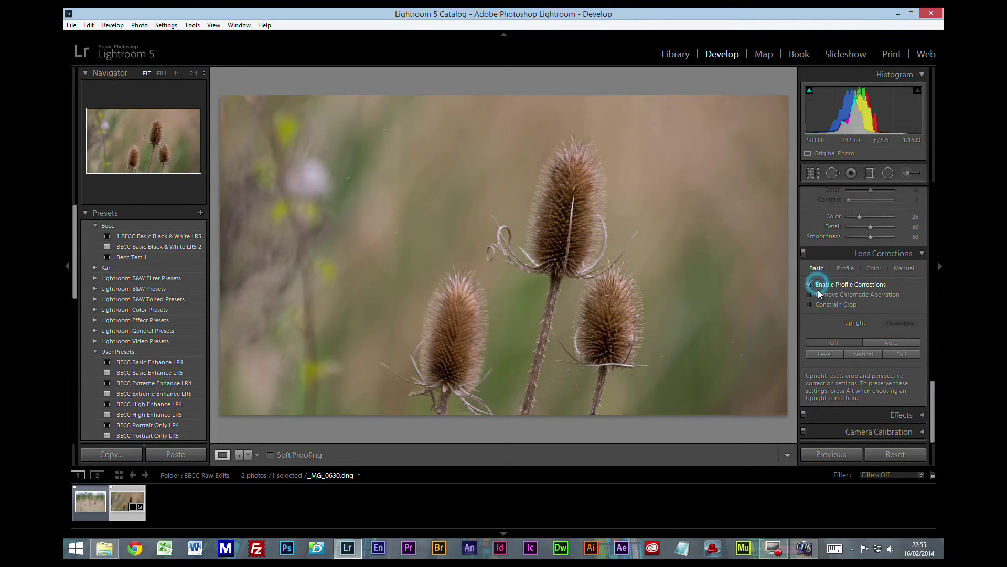
pyautogui.click(818, 295)
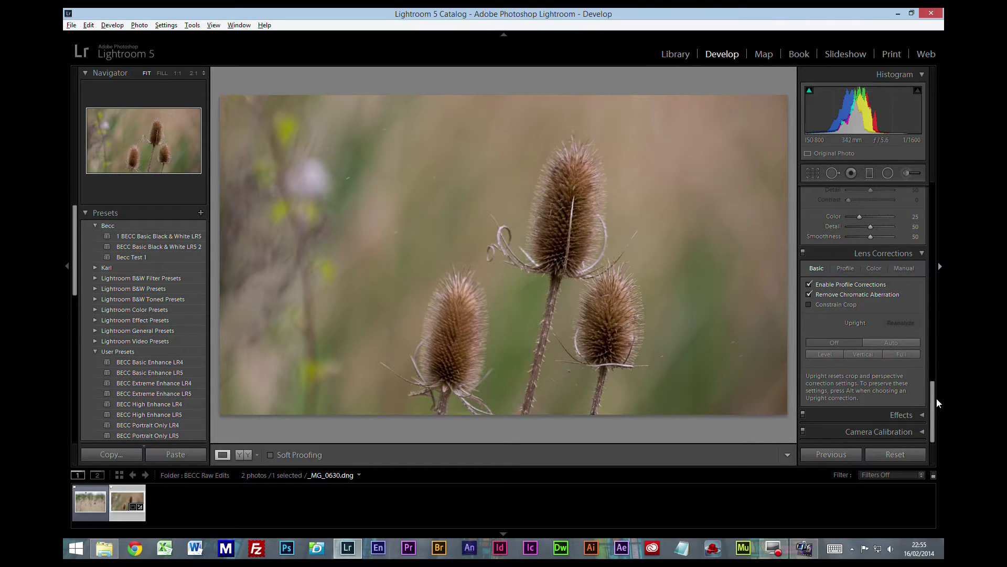
pyautogui.moveTo(935, 400); pyautogui.dragTo(937, 198)
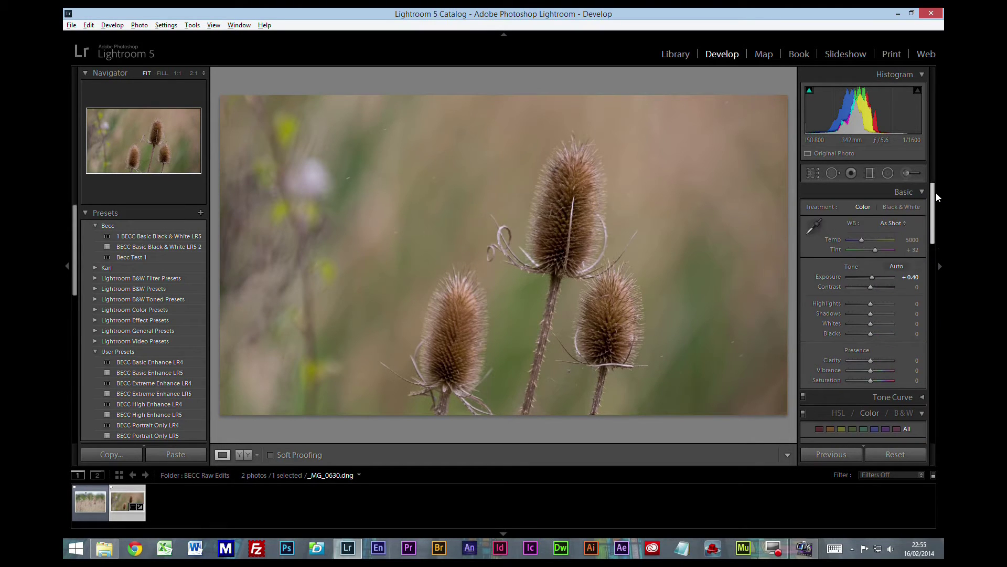
# Step: Set Temp 6050, Highlights +42, Whites +27 (checking clipping), Blacks +18 and Exposure +0.70
pyautogui.click(912, 245)
pyautogui.moveTo(912, 244); pyautogui.dragTo(936, 244)
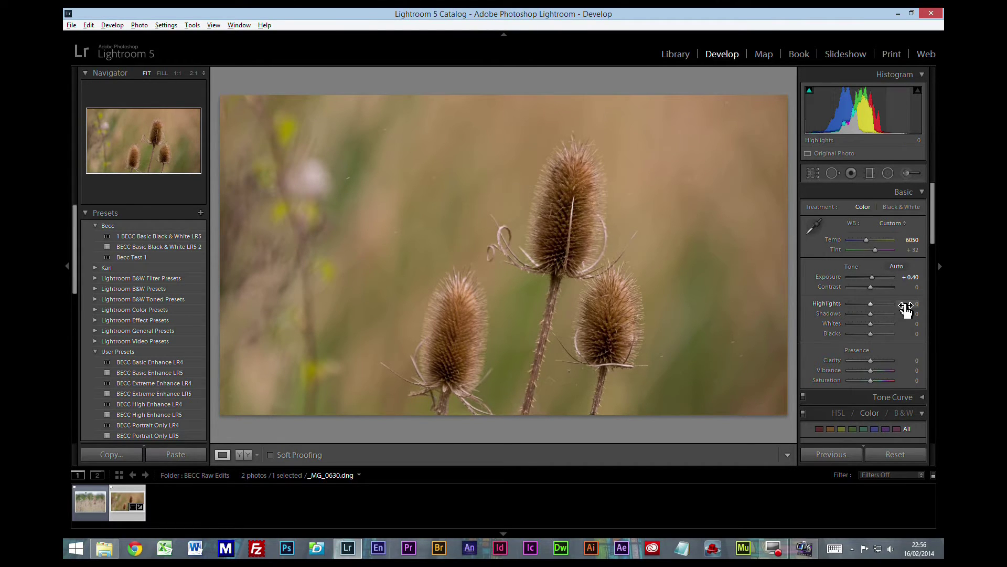
pyautogui.moveTo(906, 310); pyautogui.dragTo(939, 304)
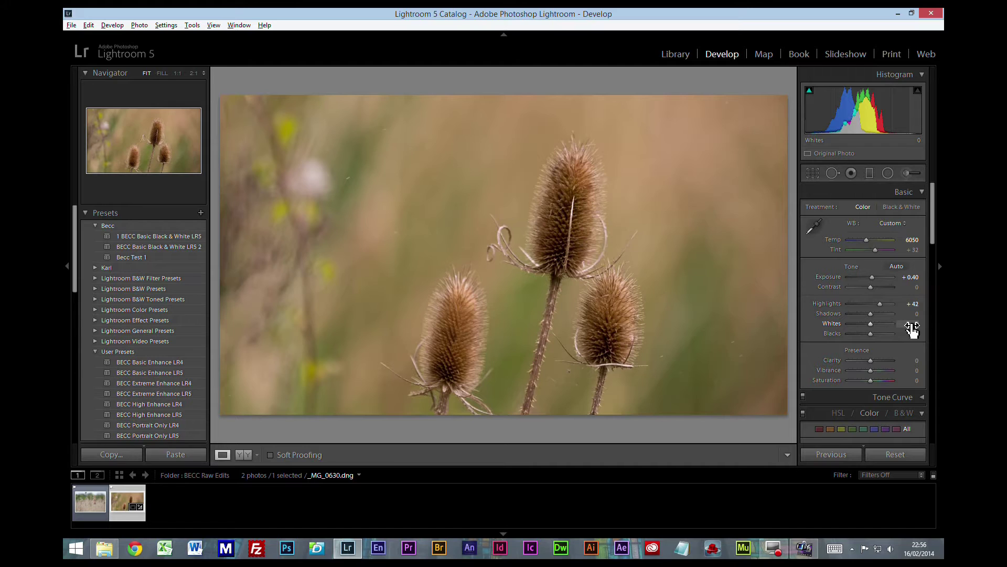
pyautogui.press('alt')
pyautogui.moveTo(912, 328)
pyautogui.mouseDown()
pyautogui.moveTo(895, 328)
pyautogui.moveTo(966, 328)
pyautogui.moveTo(910, 334)
pyautogui.mouseUp()
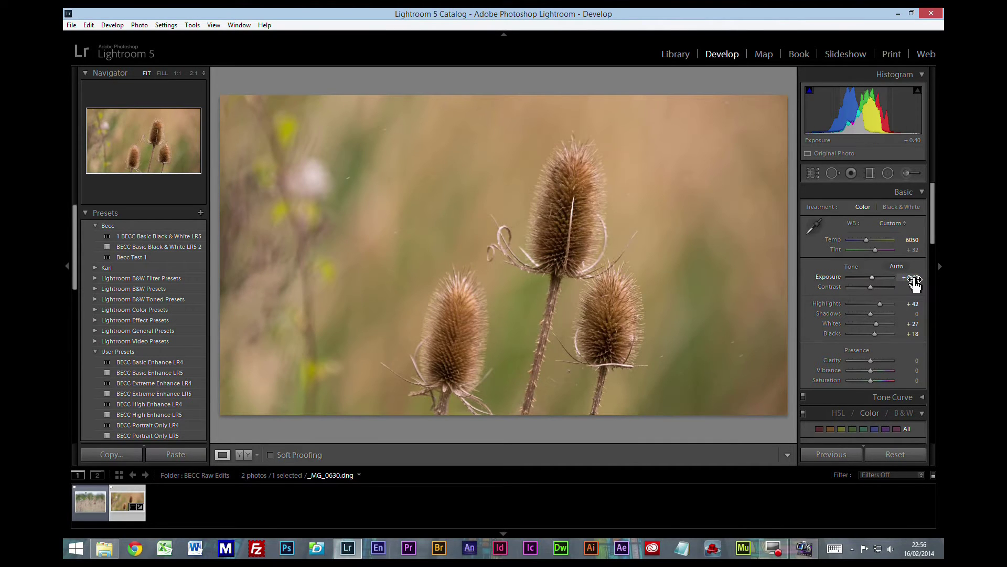
pyautogui.moveTo(916, 283); pyautogui.dragTo(931, 283)
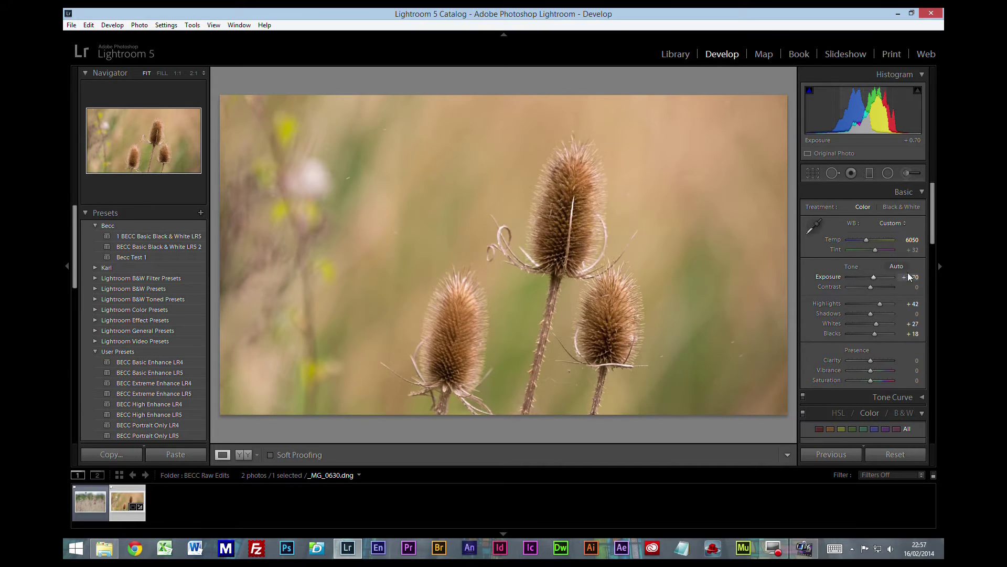
# Step: Lay a warmer graduated filter over the upper-left background with Clarity around -18
pyautogui.click(868, 174)
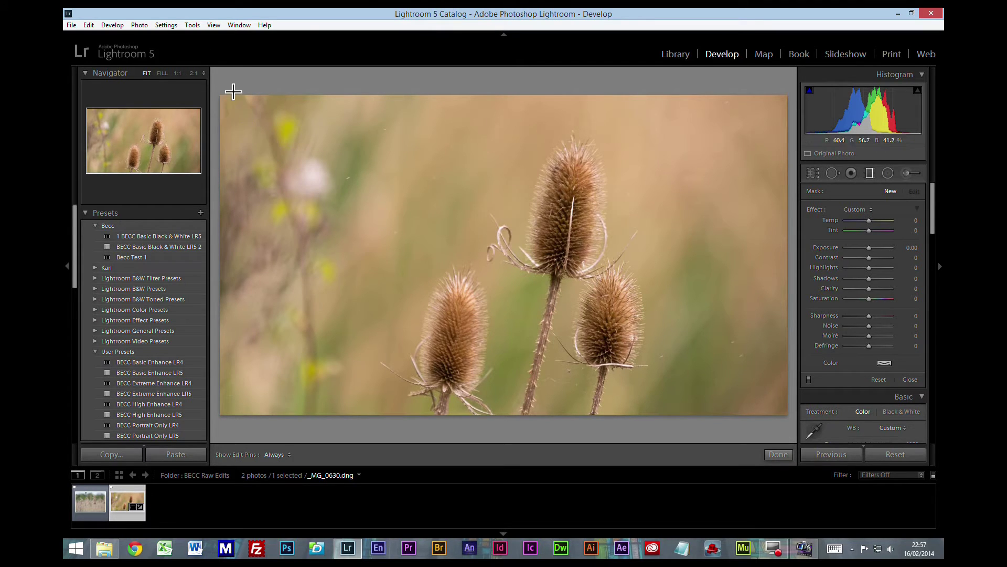
pyautogui.moveTo(221, 97); pyautogui.dragTo(475, 261)
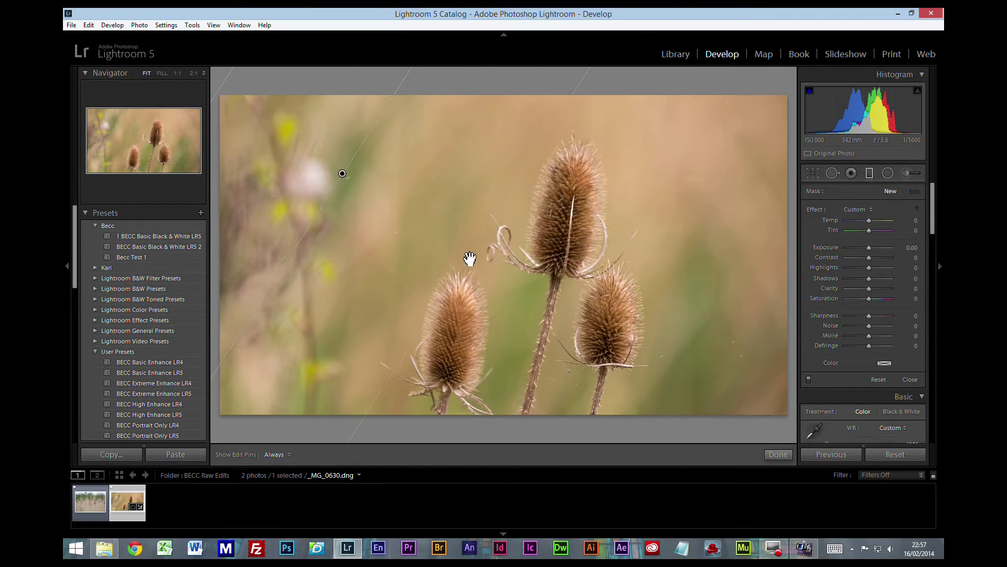
pyautogui.moveTo(470, 259); pyautogui.dragTo(452, 251)
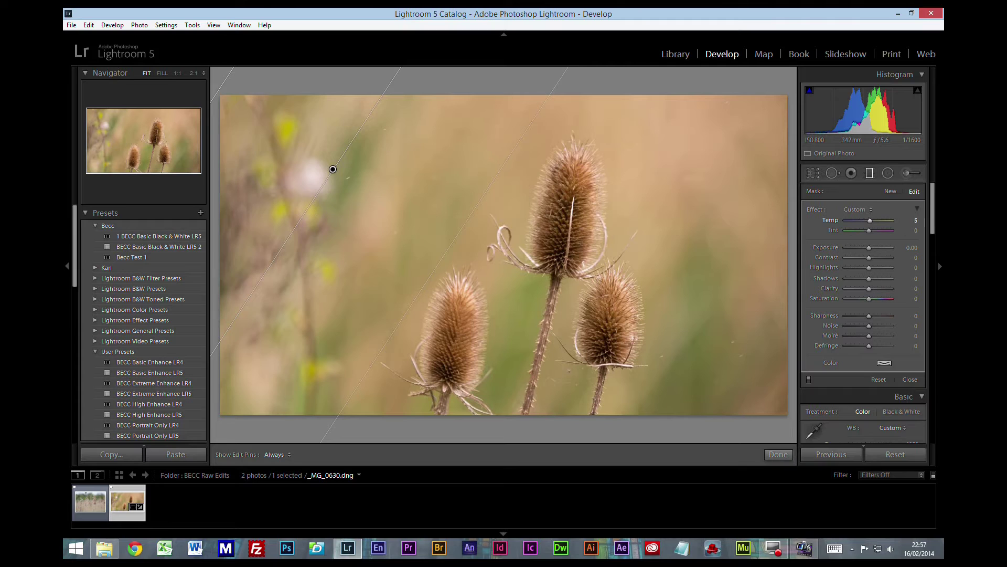
pyautogui.press('Up')
pyautogui.press('Up')
pyautogui.press('Up')
pyautogui.press('Up')
pyautogui.press('Up')
pyautogui.press('Up')
pyautogui.press('Up')
pyautogui.press('Up')
pyautogui.press('Up')
pyautogui.click(913, 288)
pyautogui.write('-18')
pyautogui.press('Return')
pyautogui.press('Down')
pyautogui.press('Down')
pyautogui.press('Down')
pyautogui.press('Down')
pyautogui.press('Down')
pyautogui.press('Down')
pyautogui.press('Down')
pyautogui.press('Down')
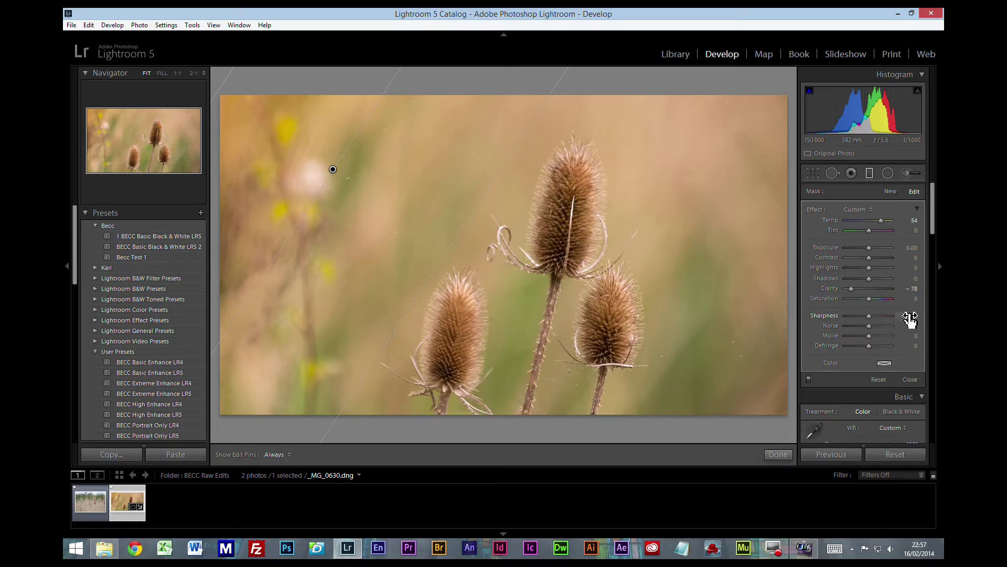
# Step: Add a second graduated filter across the centre with a slight Temp increase
pyautogui.click(892, 192)
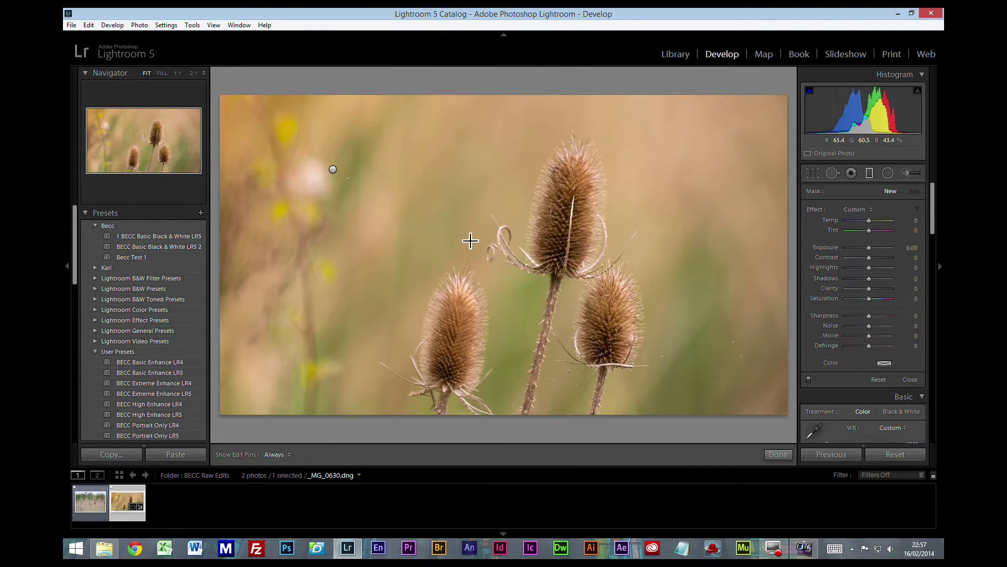
pyautogui.moveTo(460, 237); pyautogui.dragTo(627, 360)
pyautogui.moveTo(906, 226); pyautogui.dragTo(907, 226)
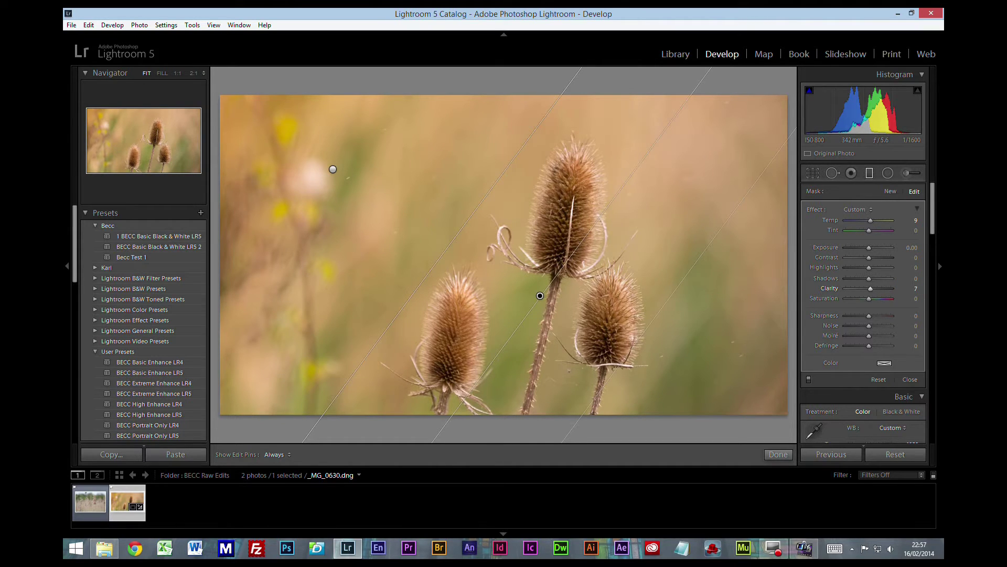
# Step: Brush the central teasel head with Contrast 8, Clarity 24 and Sharpness 6
pyautogui.click(912, 173)
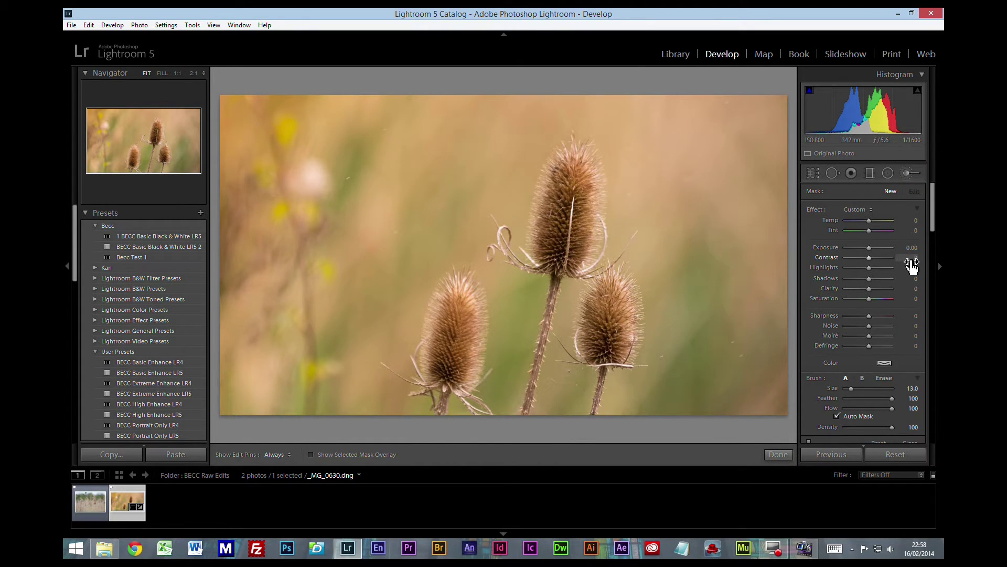
pyautogui.moveTo(912, 257); pyautogui.dragTo(916, 257)
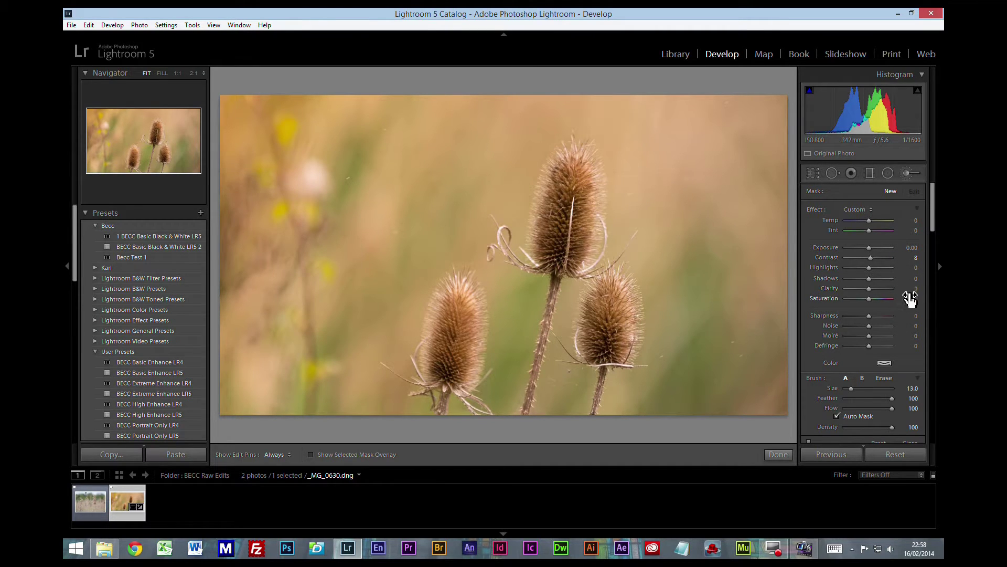
pyautogui.moveTo(909, 292); pyautogui.dragTo(919, 293)
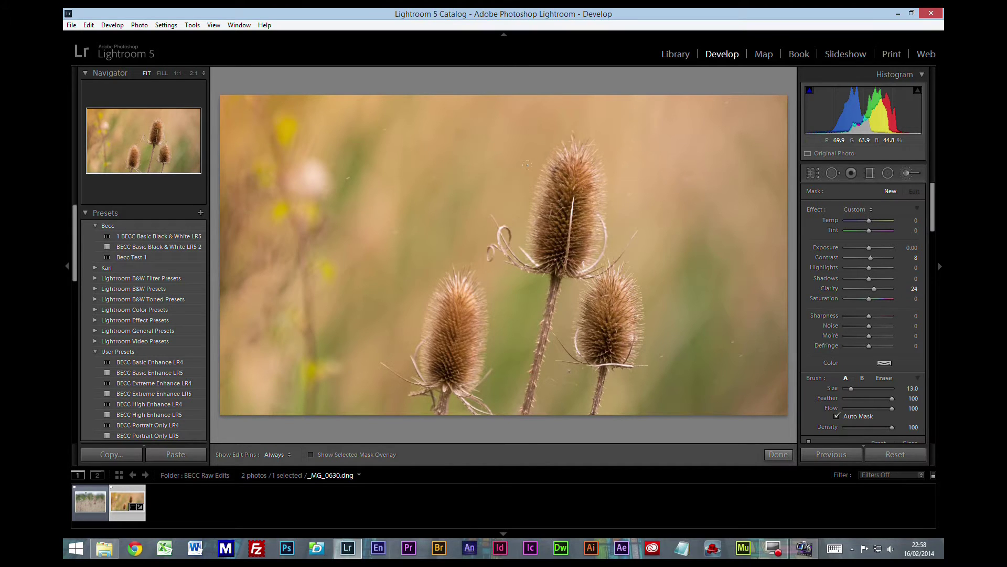
pyautogui.scroll(-1, 547, 152)
pyautogui.press('h')
pyautogui.press('h')
pyautogui.press('h')
pyautogui.moveTo(464, 293); pyautogui.dragTo(453, 341)
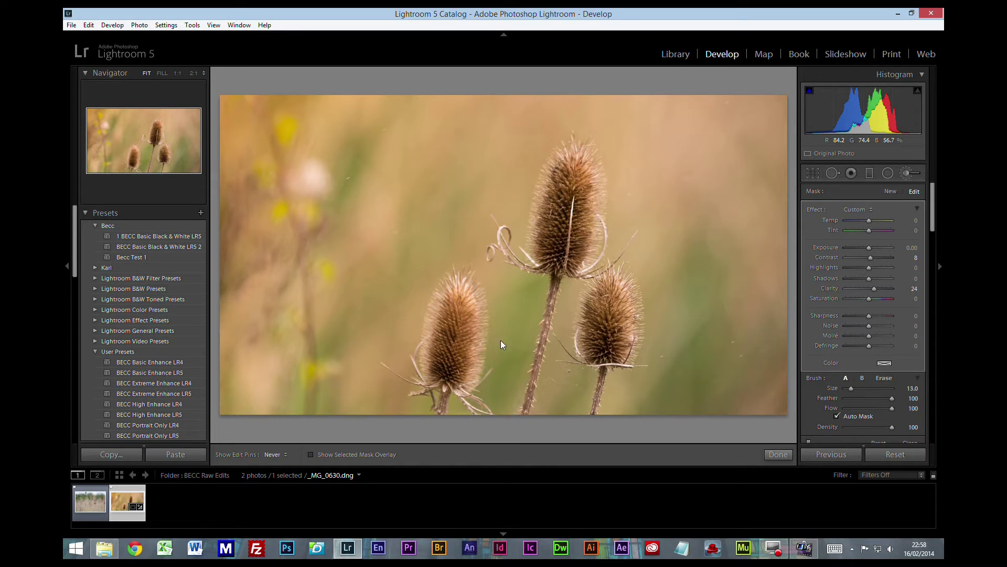
pyautogui.press('h')
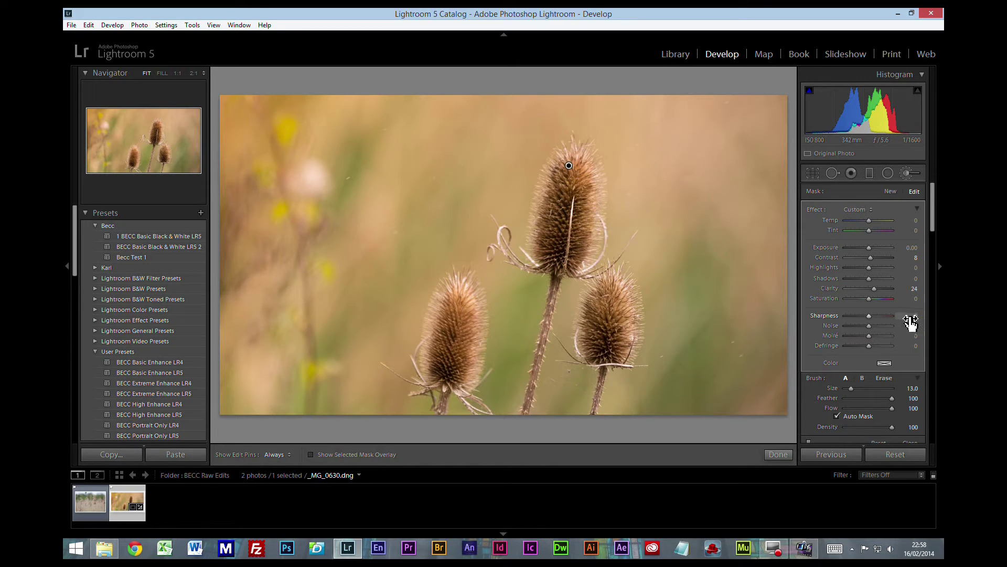
pyautogui.moveTo(910, 321); pyautogui.dragTo(912, 321)
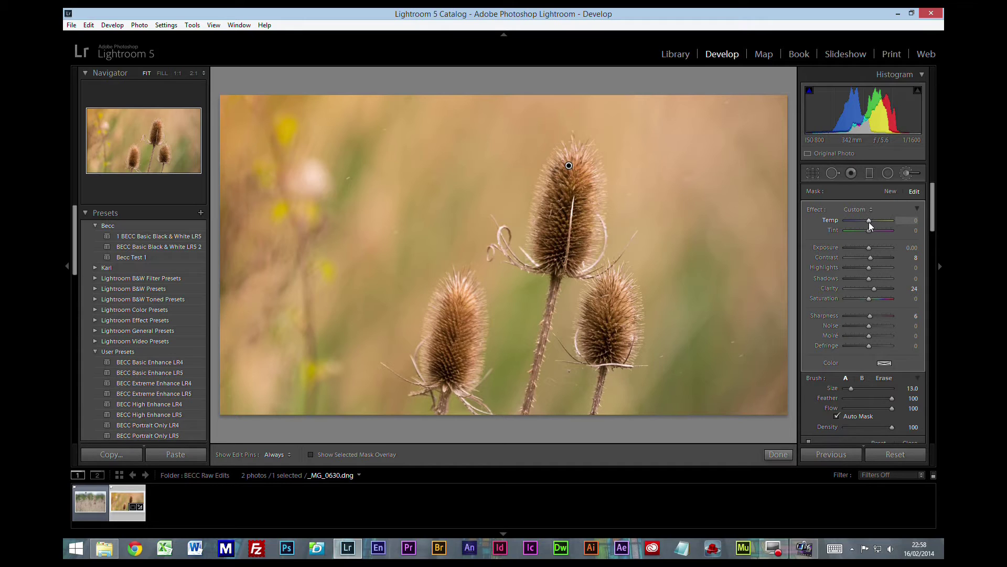
# Step: Compare the before and after views, then close the Adjustment Brush
pyautogui.press('\\')
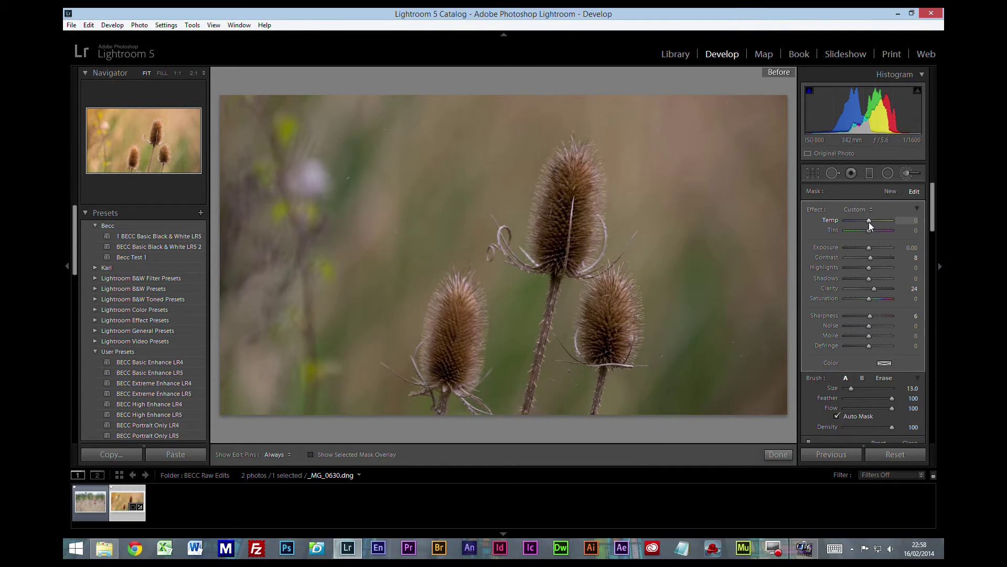
pyautogui.press('\\')
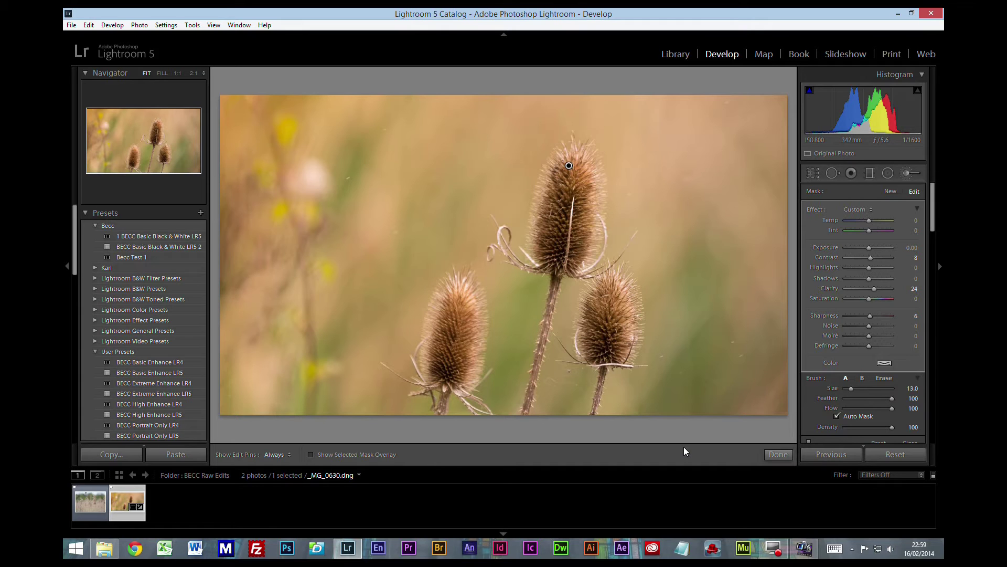
pyautogui.click(779, 454)
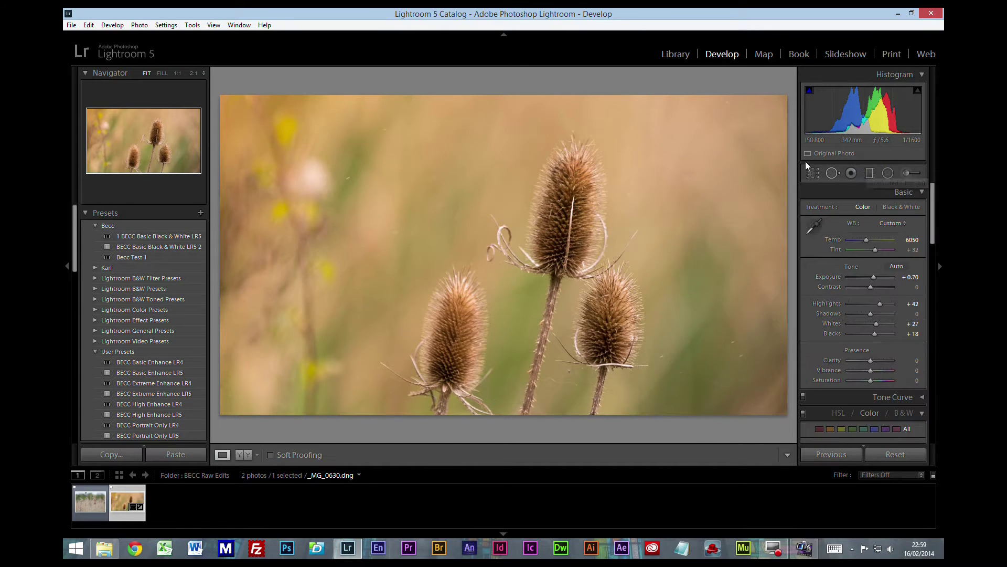
# Step: Draw a graduated filter over the lower right with Exposure -0.10, Contrast 17, Clarity -100
pyautogui.click(869, 173)
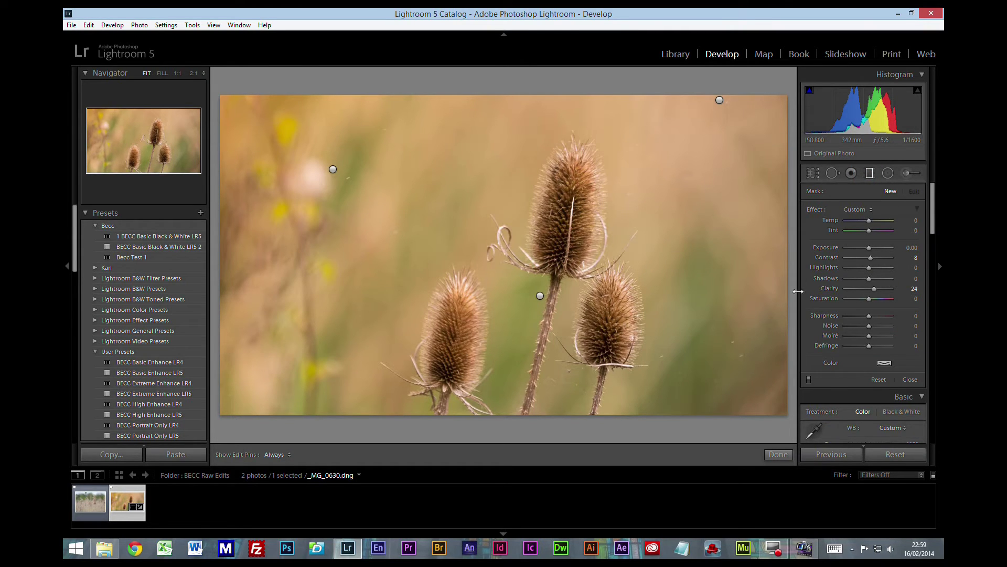
pyautogui.moveTo(790, 419); pyautogui.dragTo(642, 247)
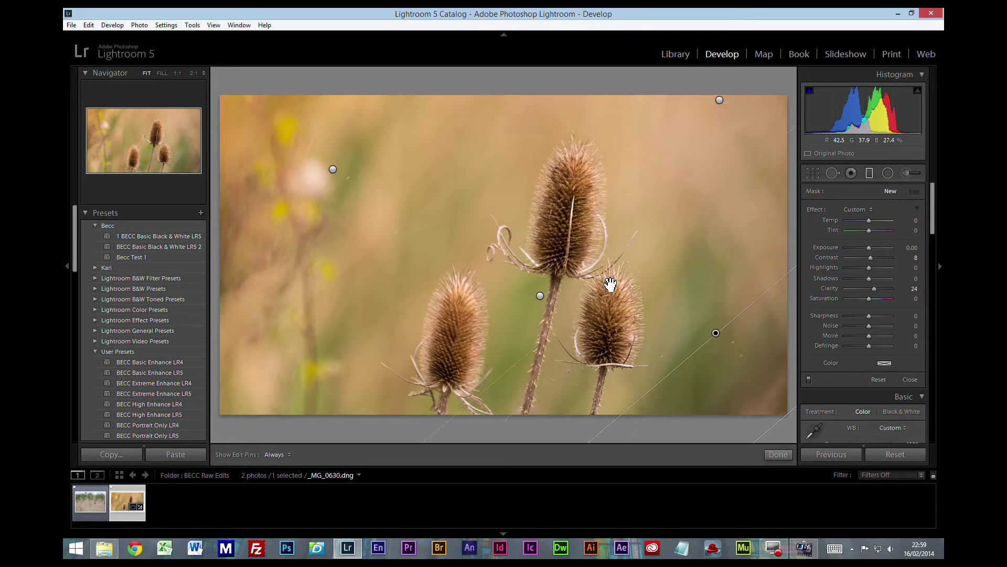
pyautogui.moveTo(610, 284); pyautogui.dragTo(652, 351)
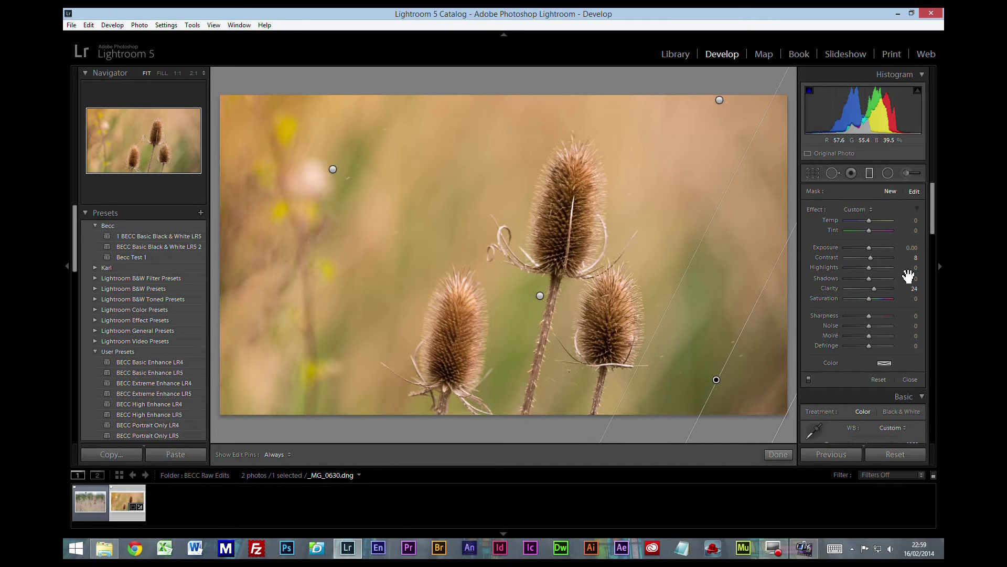
pyautogui.moveTo(918, 252)
pyautogui.mouseDown()
pyautogui.moveTo(907, 254)
pyautogui.moveTo(918, 254)
pyautogui.mouseUp()
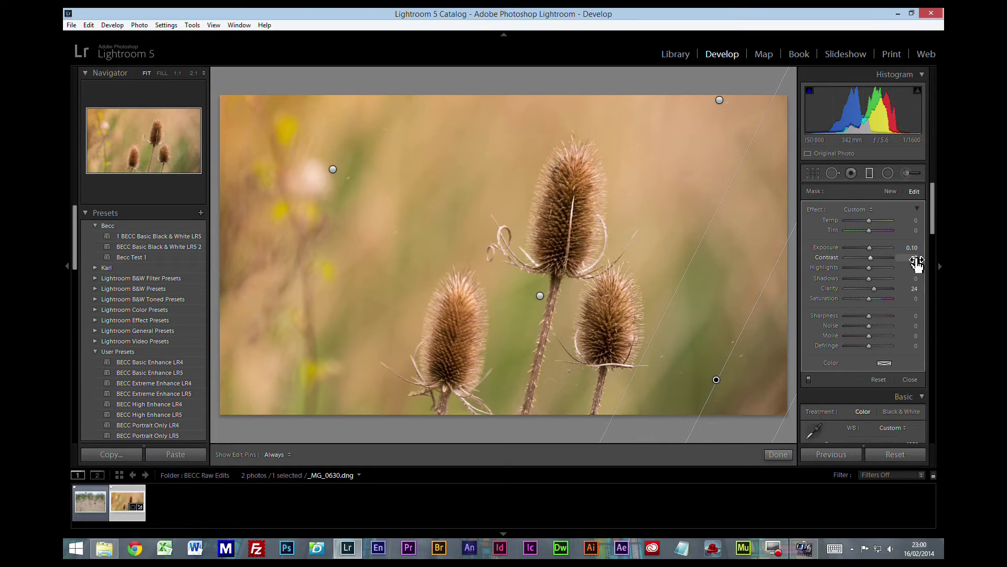
pyautogui.moveTo(909, 258); pyautogui.dragTo(915, 258)
pyautogui.moveTo(914, 257)
pyautogui.mouseDown()
pyautogui.moveTo(911, 265)
pyautogui.moveTo(912, 257)
pyautogui.mouseUp()
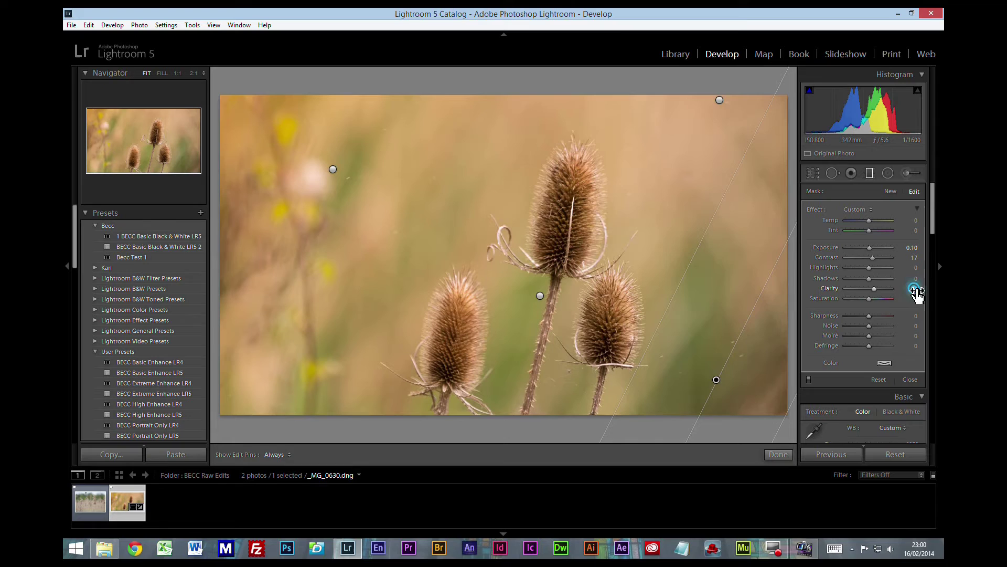
pyautogui.moveTo(915, 288); pyautogui.dragTo(886, 288)
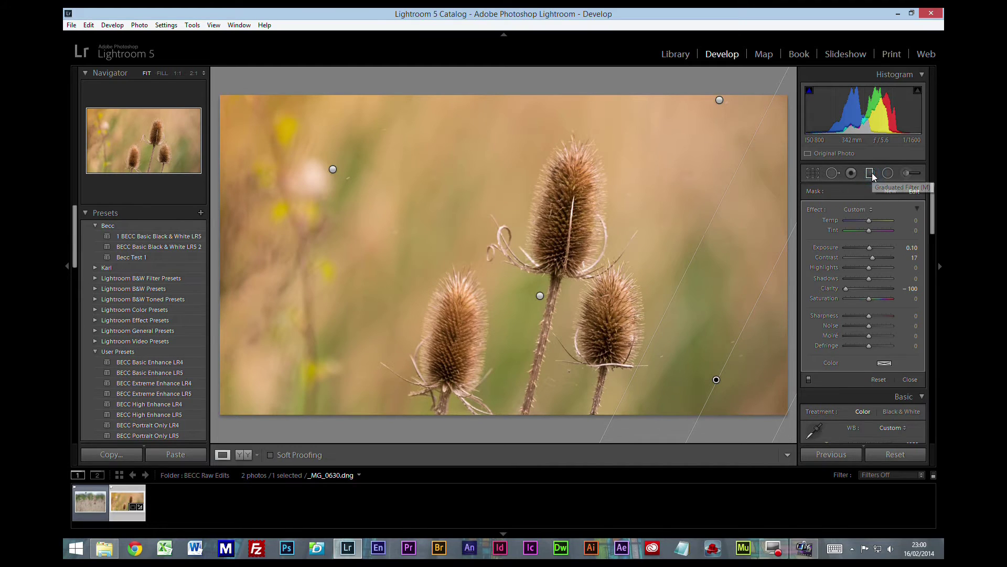
# Step: Add a graduated filter brightening the top-left corner by 1.00 exposure, then ready a brush
pyautogui.click(890, 191)
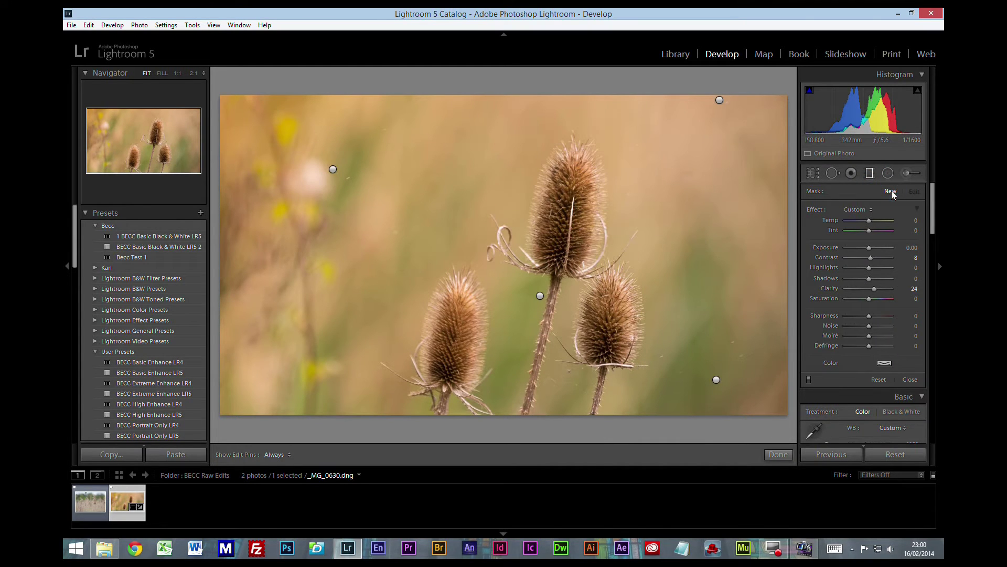
pyautogui.moveTo(286, 88); pyautogui.dragTo(430, 260)
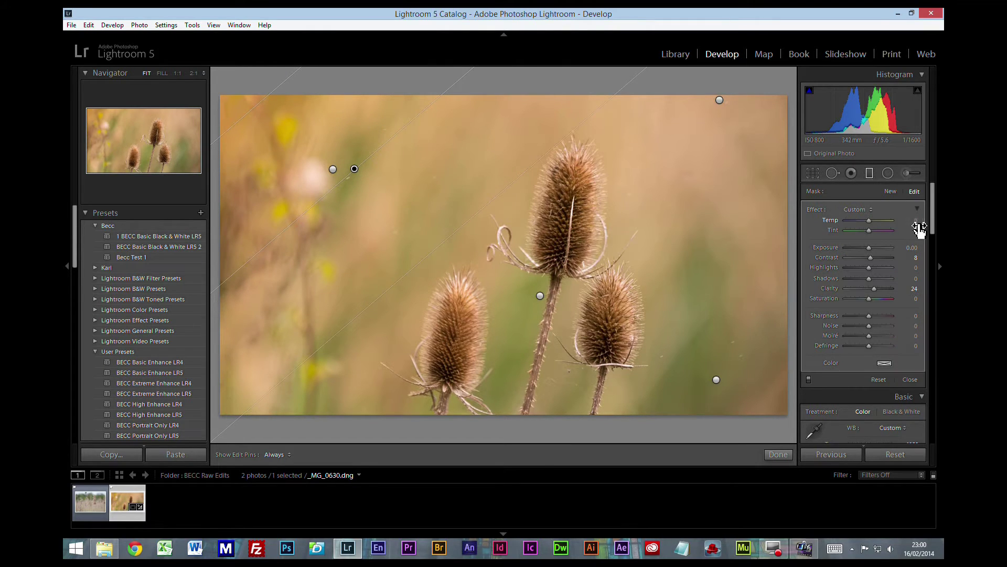
pyautogui.click(909, 251)
pyautogui.write('1')
pyautogui.press('Return')
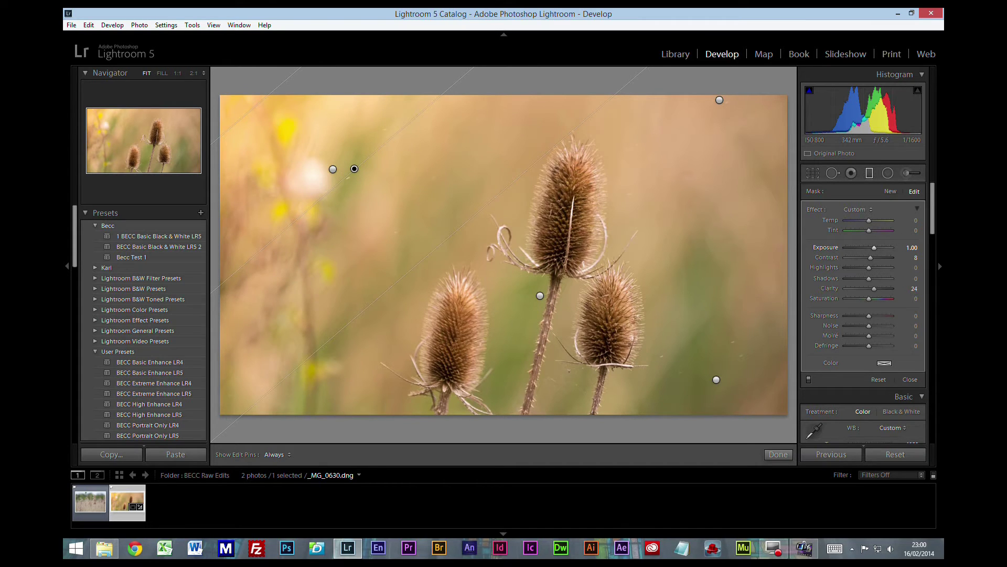
pyautogui.click(907, 174)
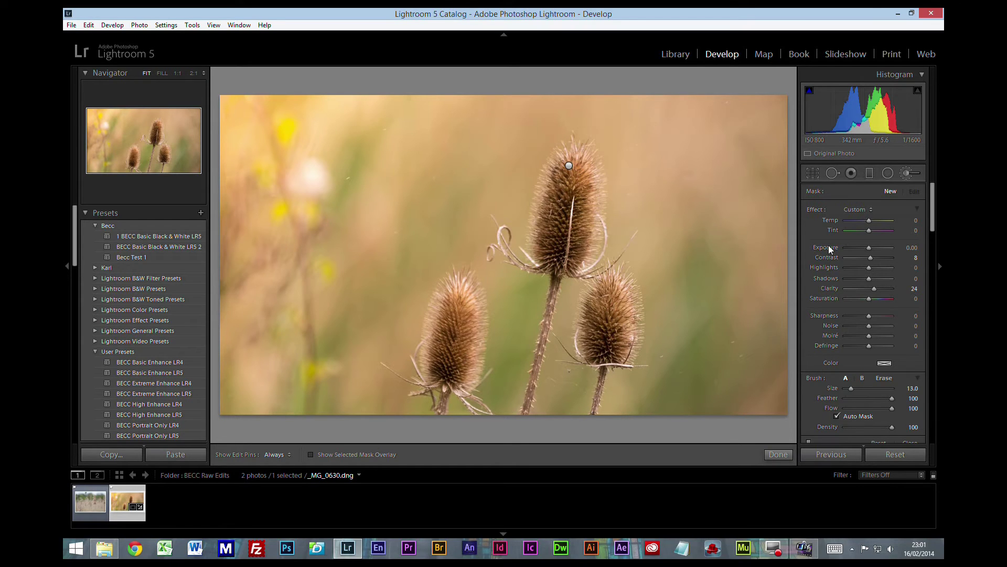
# Step: Reset the brush effect sliders to zero, including clearing a stray 2.70 exposure
pyautogui.click(815, 210)
pyautogui.doubleClick(815, 210)
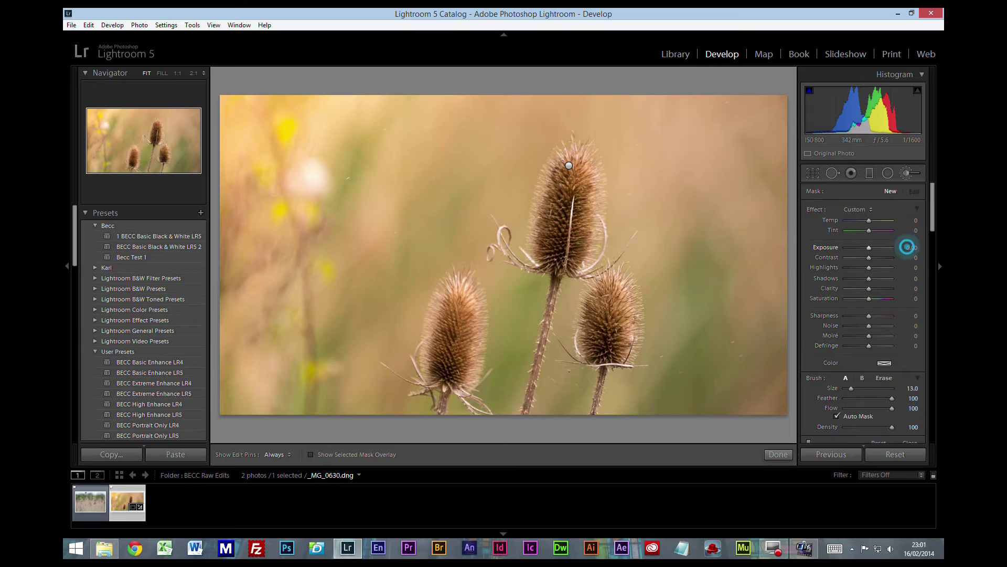
pyautogui.write('2.7')
pyautogui.press('Return')
pyautogui.click(827, 249)
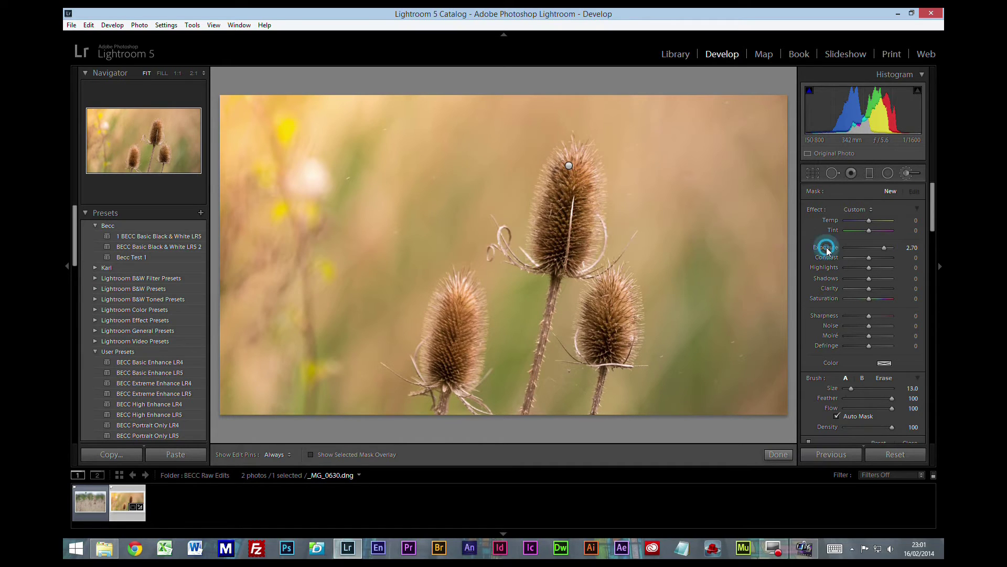
pyautogui.doubleClick(827, 249)
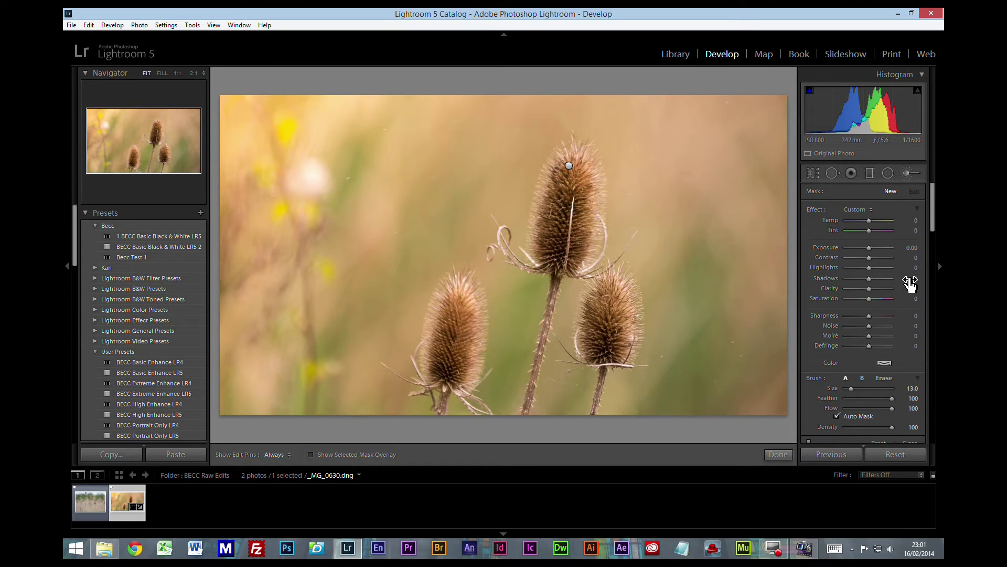
# Step: Paint Shadows +35 onto the left and right teasel heads and leave the brush tool
pyautogui.moveTo(906, 282); pyautogui.dragTo(926, 278)
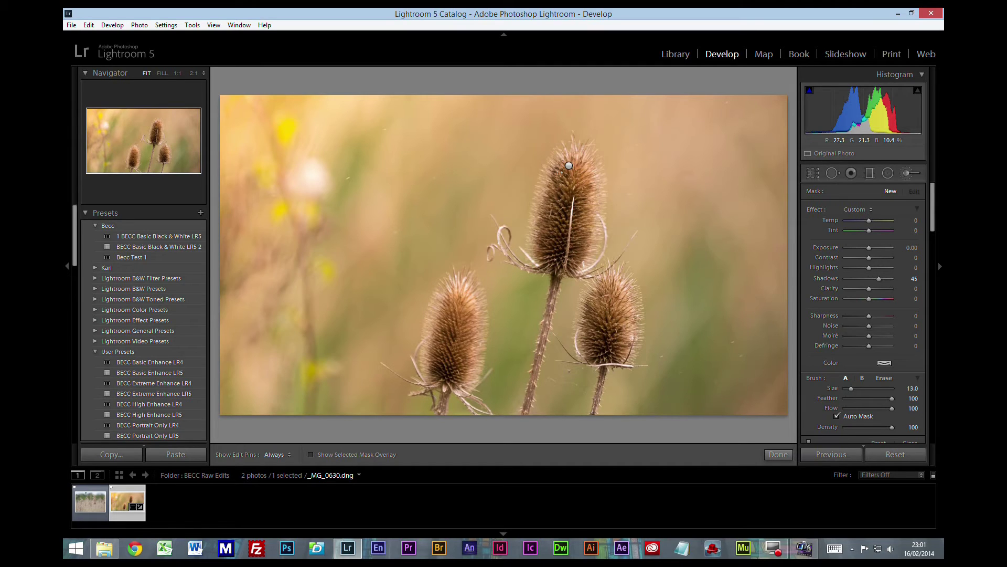
pyautogui.press('h')
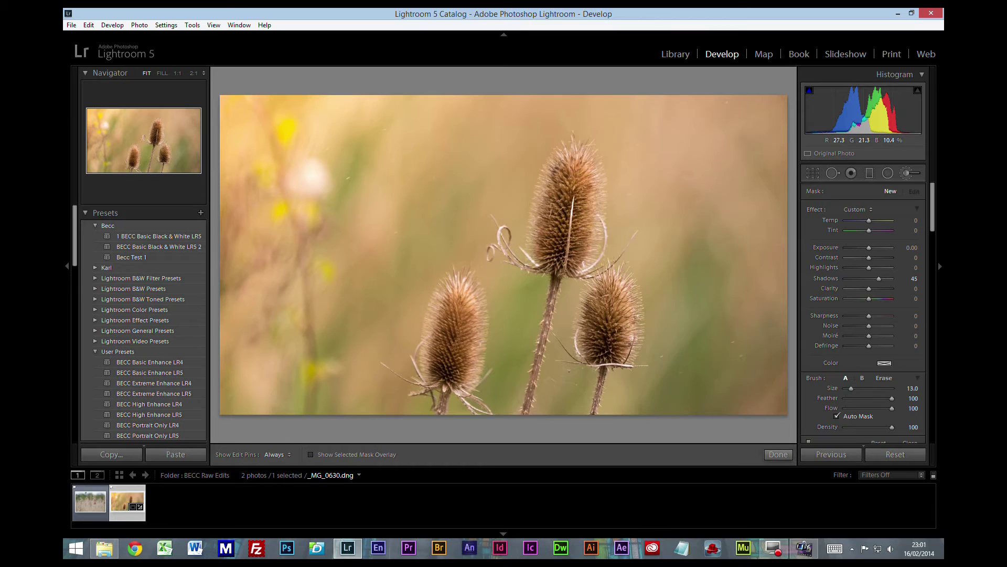
pyautogui.click(449, 344)
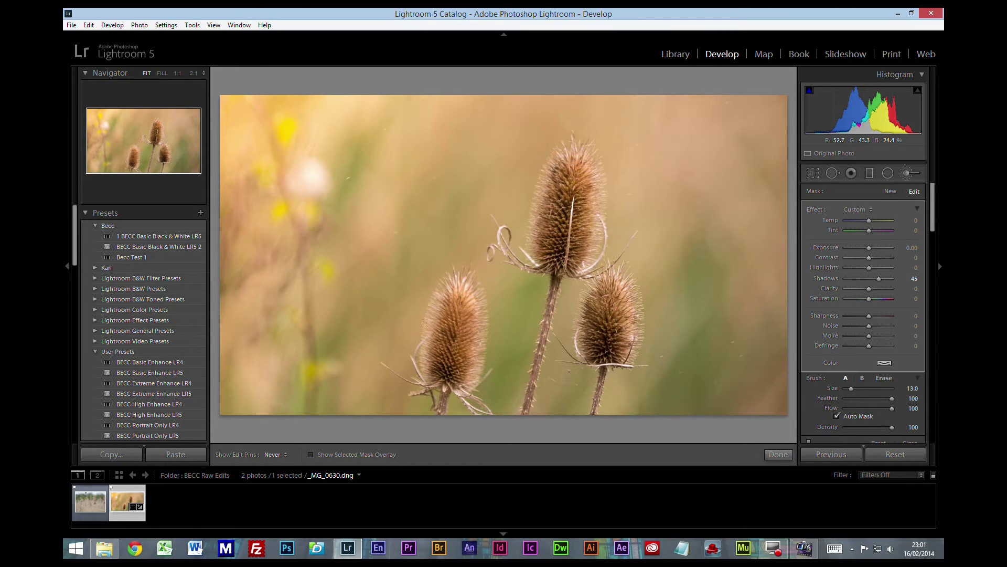
pyautogui.moveTo(602, 304); pyautogui.dragTo(622, 336)
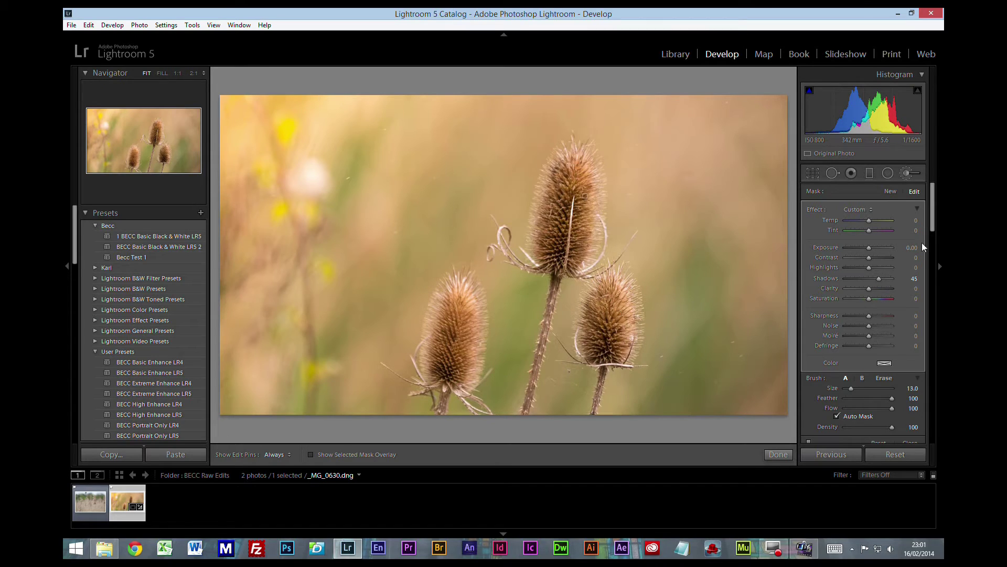
pyautogui.press('h')
pyautogui.click(908, 279)
pyautogui.press('Down')
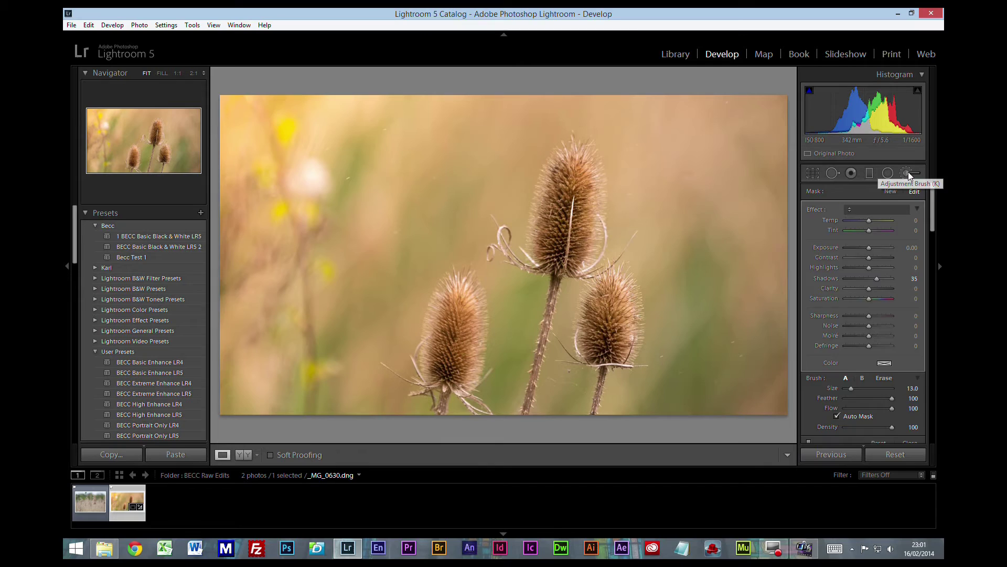
pyautogui.click(908, 173)
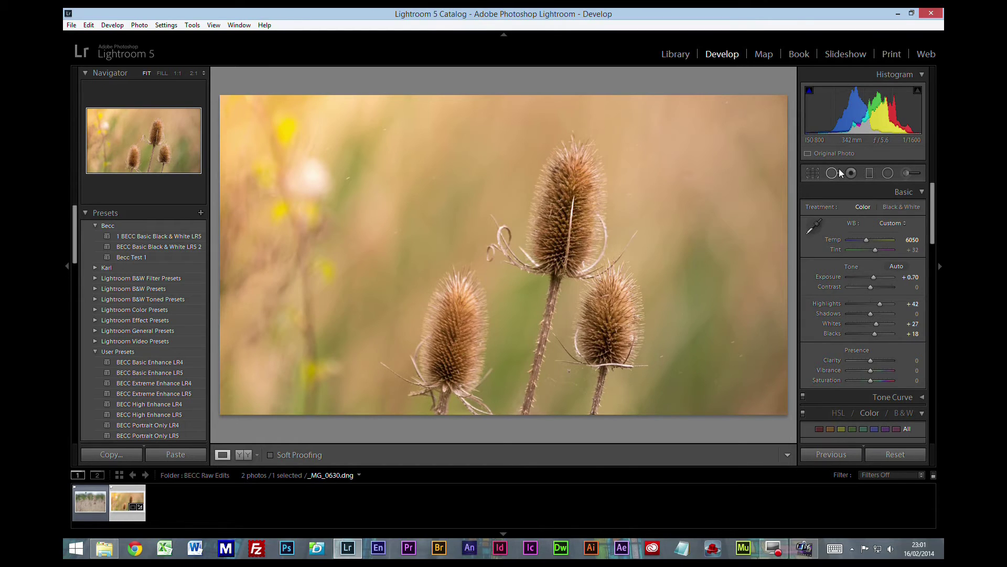
pyautogui.click(870, 174)
# Step: Clone out five lower-right and two upper-left background specks with Spot Removal
pyautogui.click(870, 173)
pyautogui.click(831, 174)
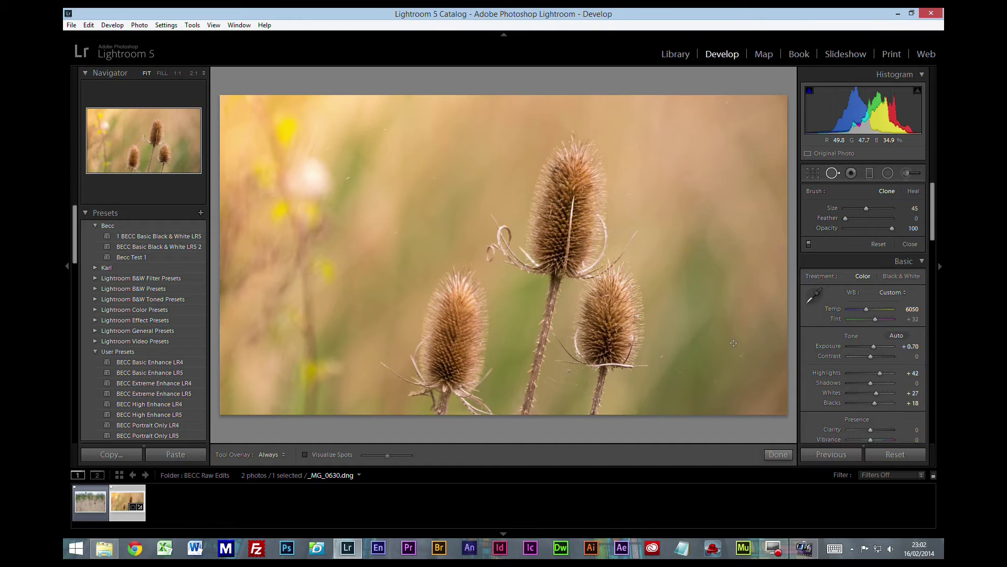
pyautogui.click(734, 342)
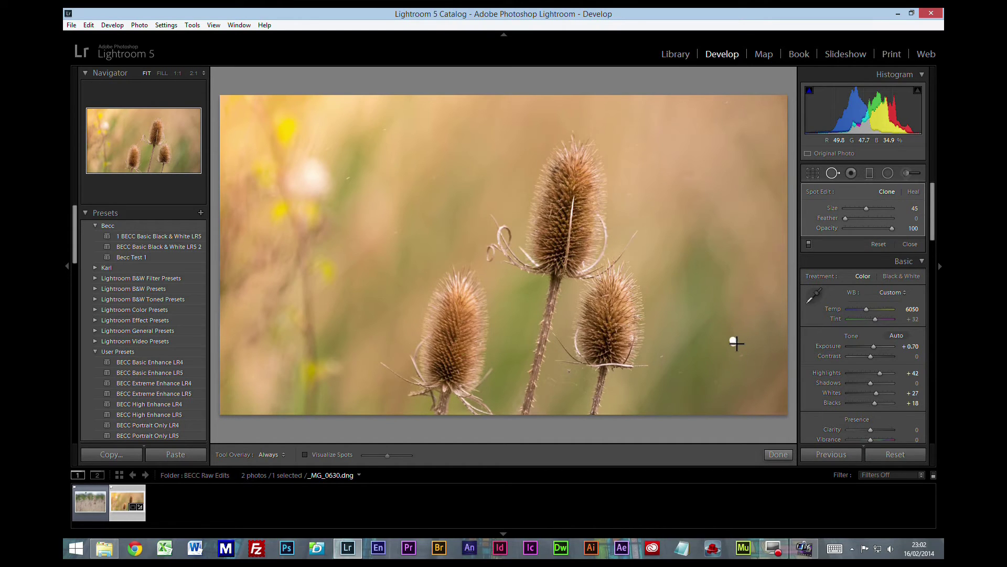
pyautogui.click(742, 357)
pyautogui.click(714, 380)
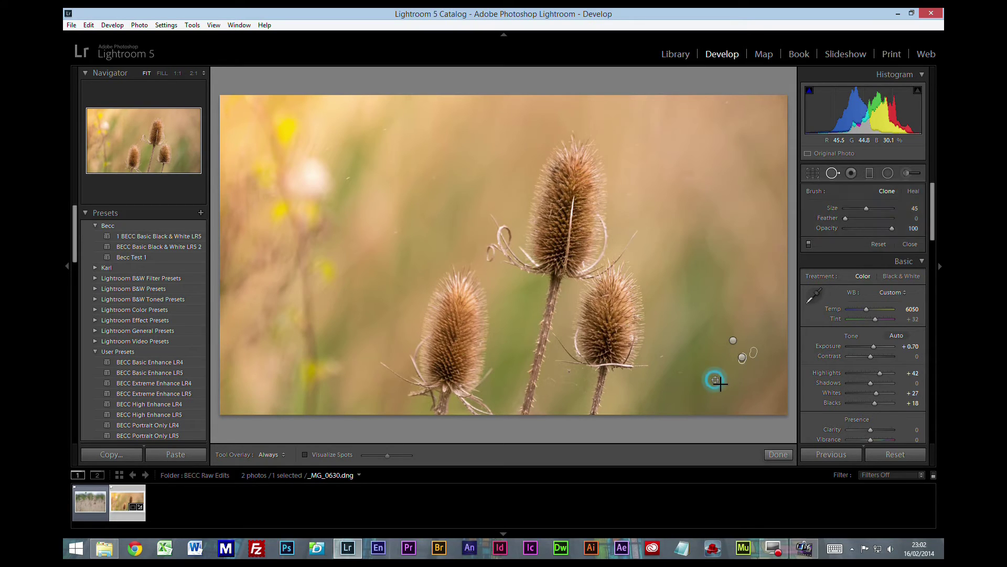
pyautogui.click(679, 370)
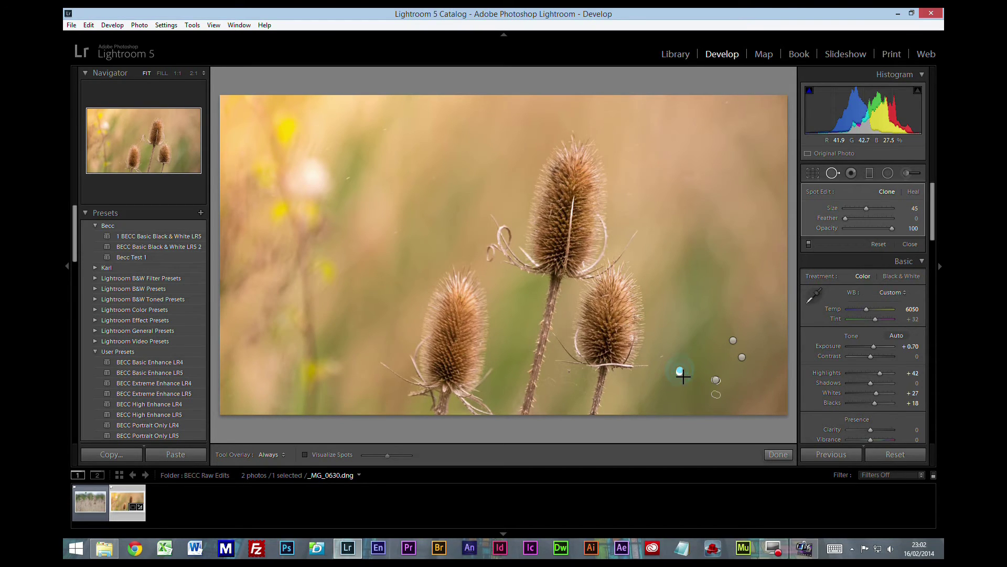
pyautogui.click(661, 354)
pyautogui.click(387, 237)
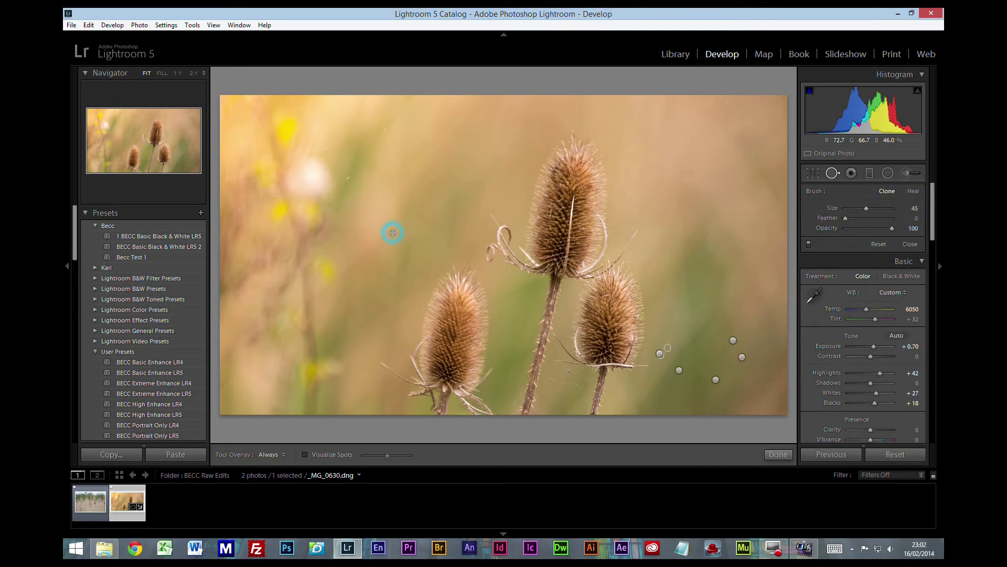
pyautogui.click(348, 176)
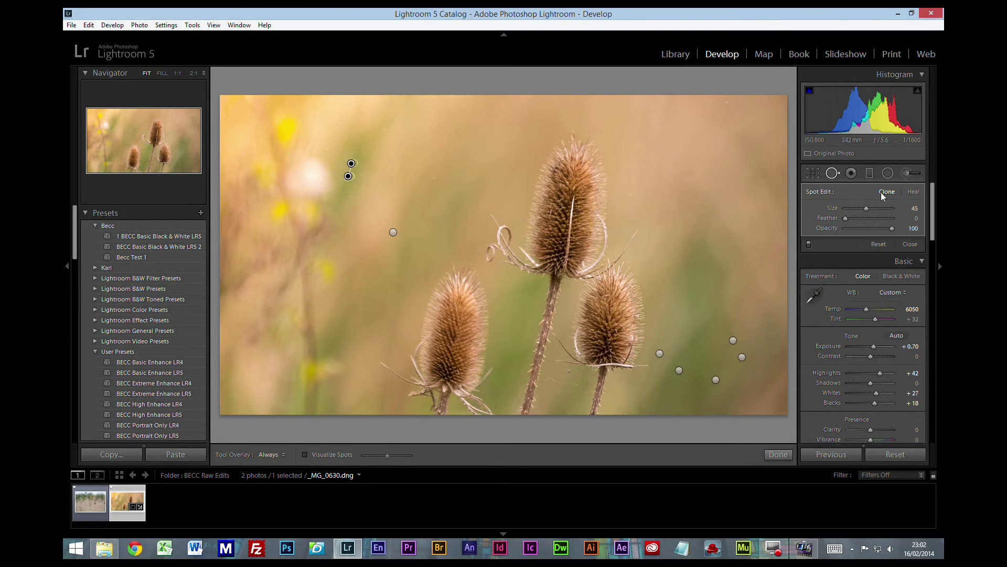
pyautogui.click(829, 174)
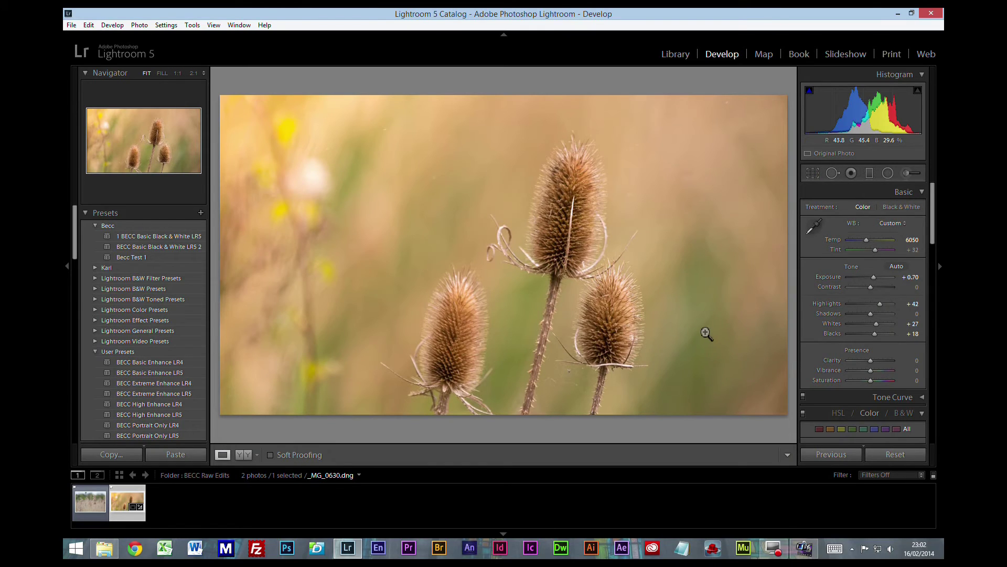
# Step: Raise HSL Luminance to +19 for Orange and +10 for Yellow
pyautogui.scroll(-6, 861, 300)
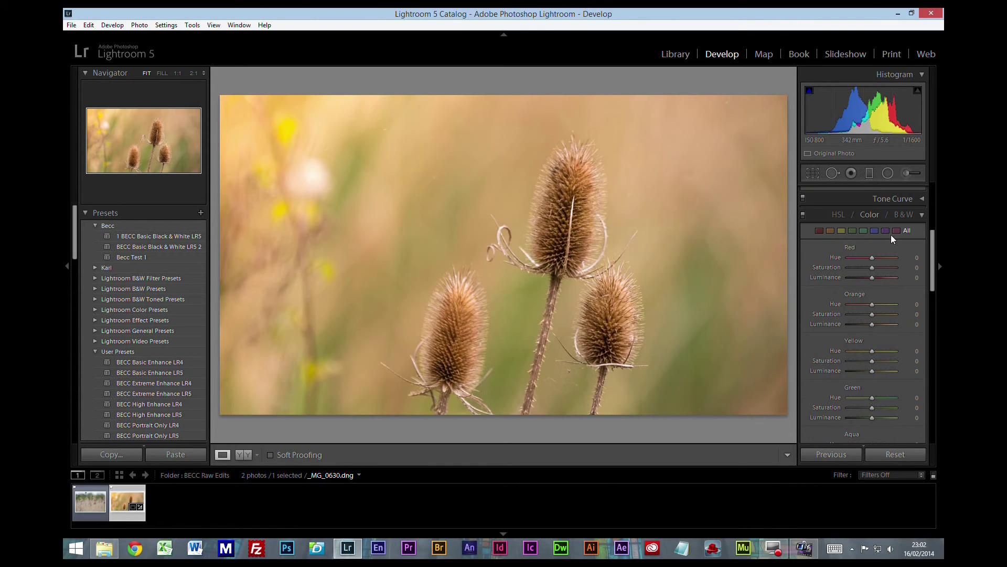
pyautogui.click(924, 214)
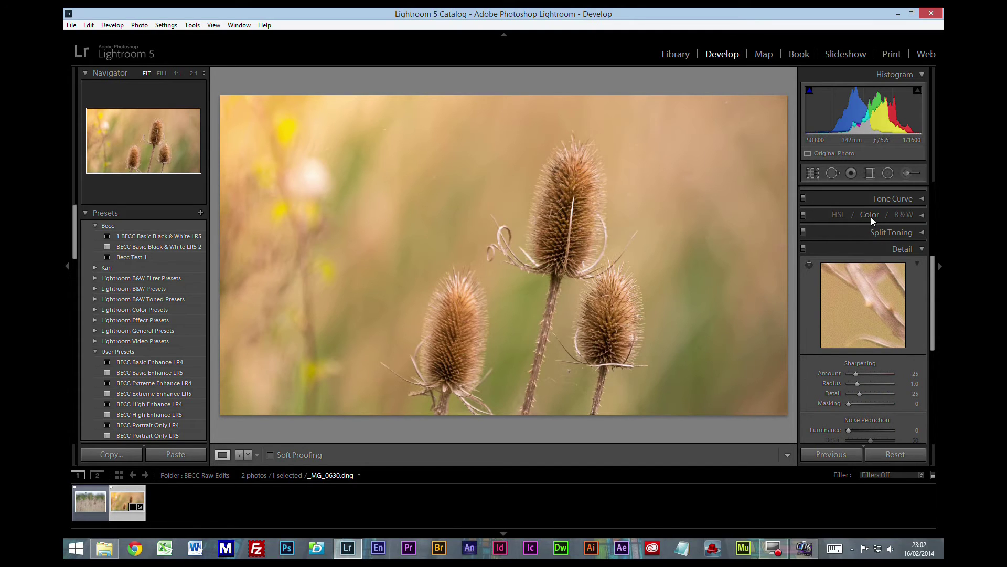
pyautogui.click(921, 215)
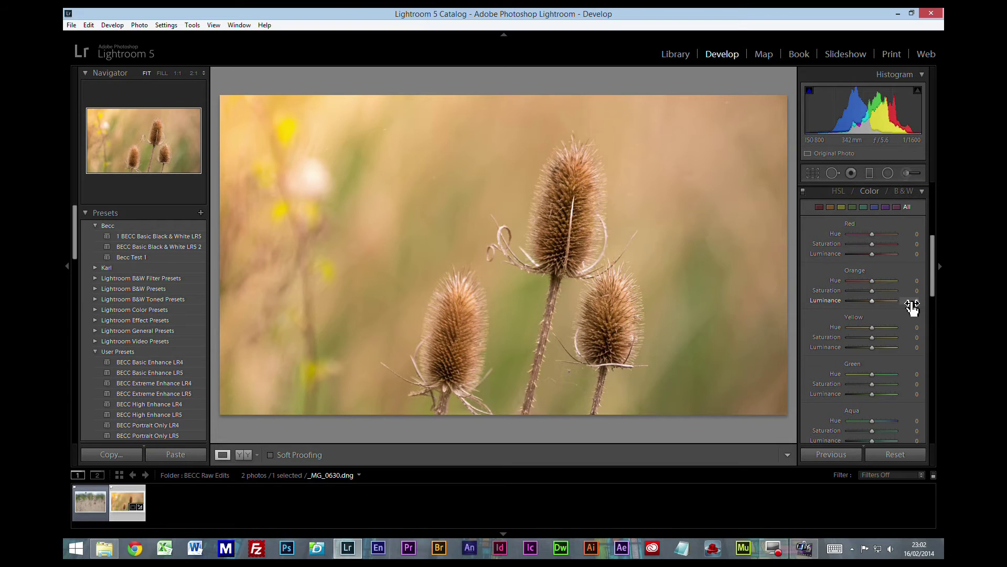
pyautogui.moveTo(913, 307)
pyautogui.mouseDown()
pyautogui.moveTo(895, 306)
pyautogui.moveTo(933, 307)
pyautogui.moveTo(924, 307)
pyautogui.mouseUp()
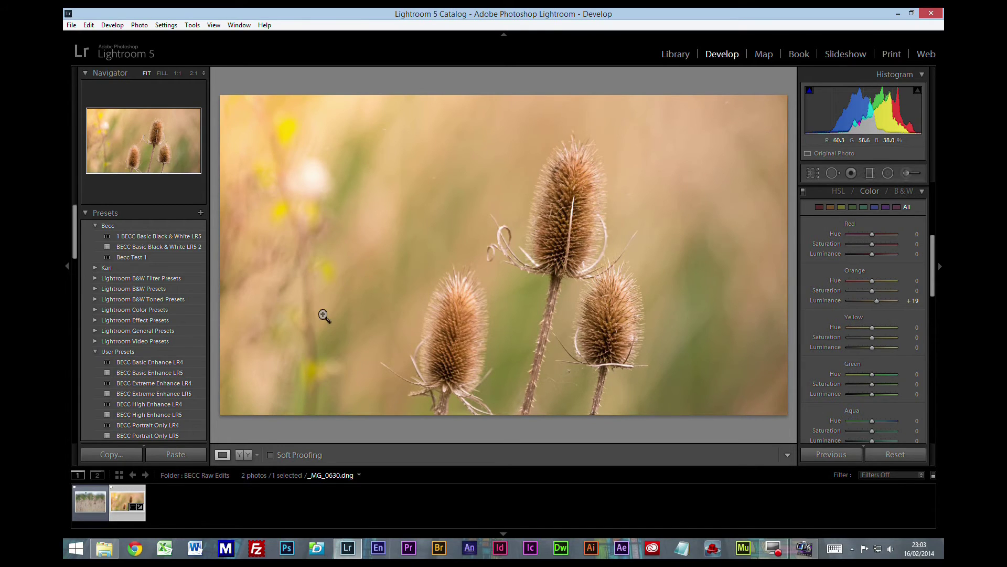
pyautogui.click(910, 349)
pyautogui.moveTo(911, 350); pyautogui.dragTo(918, 351)
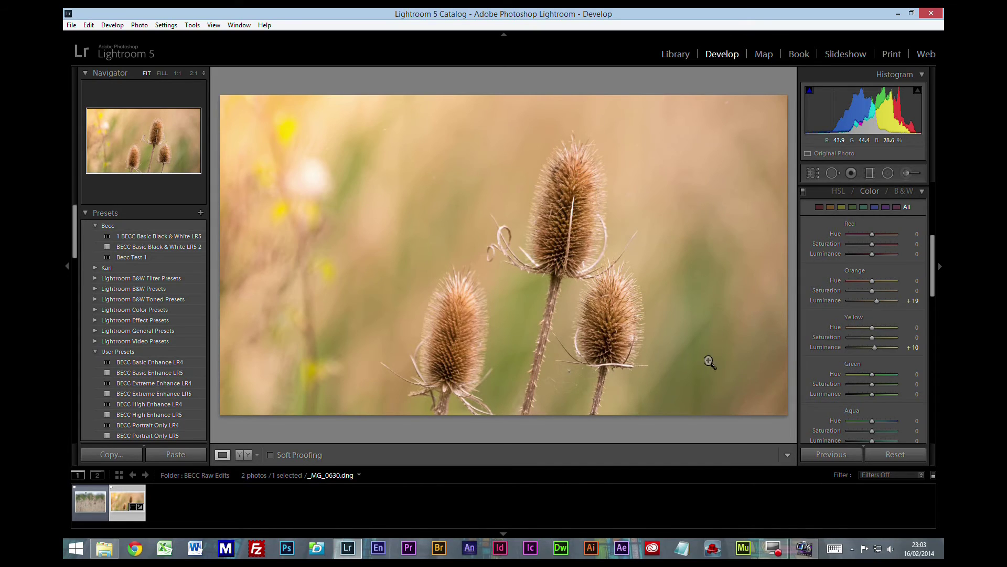
# Step: Shift the Green hue to −100
pyautogui.click(908, 374)
pyautogui.press('Up')
pyautogui.press('Up')
pyautogui.press('Down')
pyautogui.press('Down')
pyautogui.press('Down')
pyautogui.press('Down')
pyautogui.press('Down')
pyautogui.press('Down')
pyautogui.press('Down')
pyautogui.press('Down')
pyautogui.press('Down')
pyautogui.press('Down')
pyautogui.moveTo(848, 374); pyautogui.dragTo(899, 374)
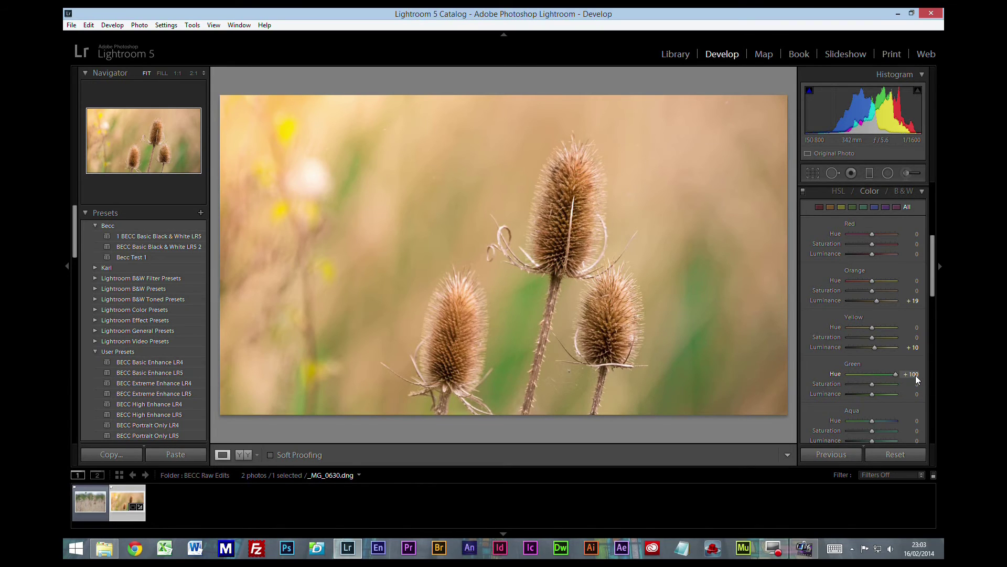
pyautogui.moveTo(916, 378); pyautogui.dragTo(839, 380)
# Step: Set Green saturation to +22 and luminance to +35, checking the background at 1:1
pyautogui.moveTo(910, 384); pyautogui.dragTo(922, 384)
pyautogui.moveTo(922, 384)
pyautogui.mouseDown()
pyautogui.moveTo(868, 384)
pyautogui.moveTo(915, 384)
pyautogui.mouseUp()
pyautogui.moveTo(914, 393); pyautogui.dragTo(932, 394)
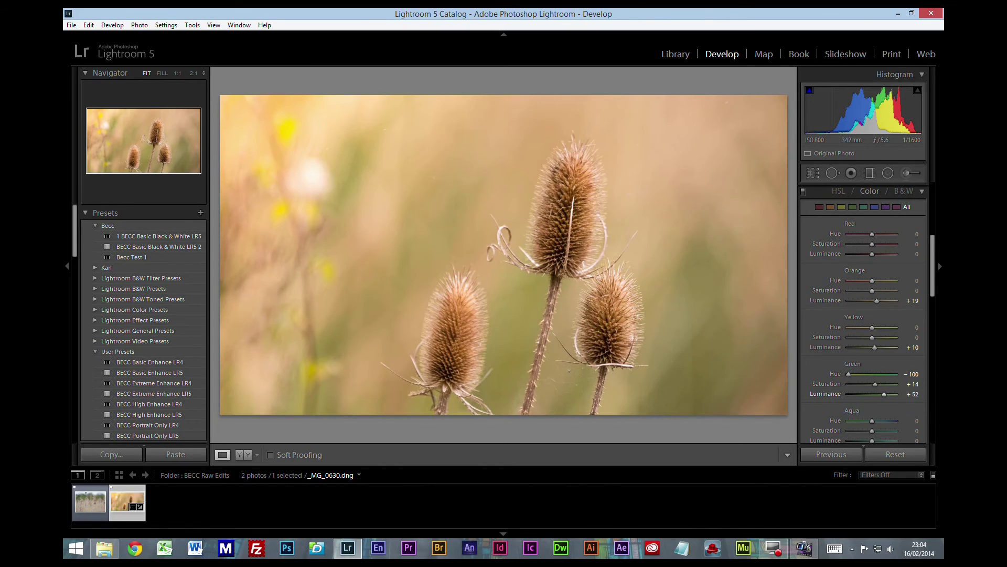
pyautogui.moveTo(914, 393); pyautogui.dragTo(877, 394)
pyautogui.click(691, 326)
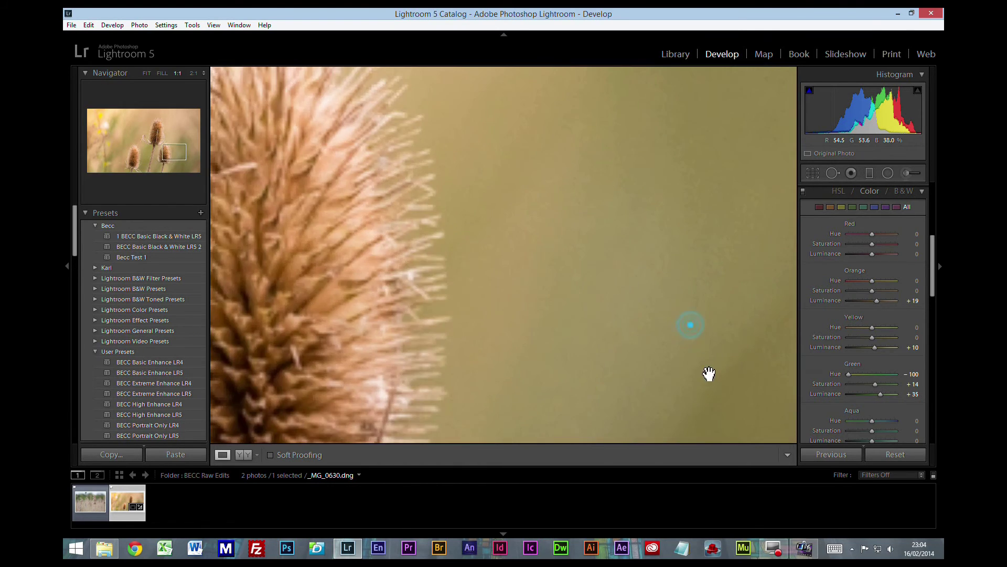
pyautogui.moveTo(909, 384)
pyautogui.mouseDown()
pyautogui.moveTo(926, 383)
pyautogui.moveTo(889, 383)
pyautogui.moveTo(922, 383)
pyautogui.mouseUp()
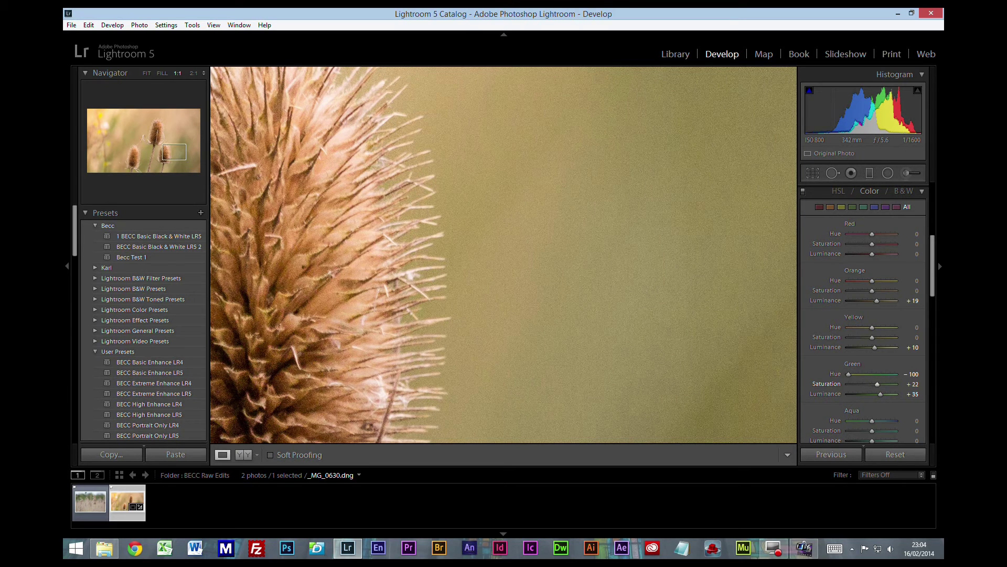
pyautogui.click(726, 366)
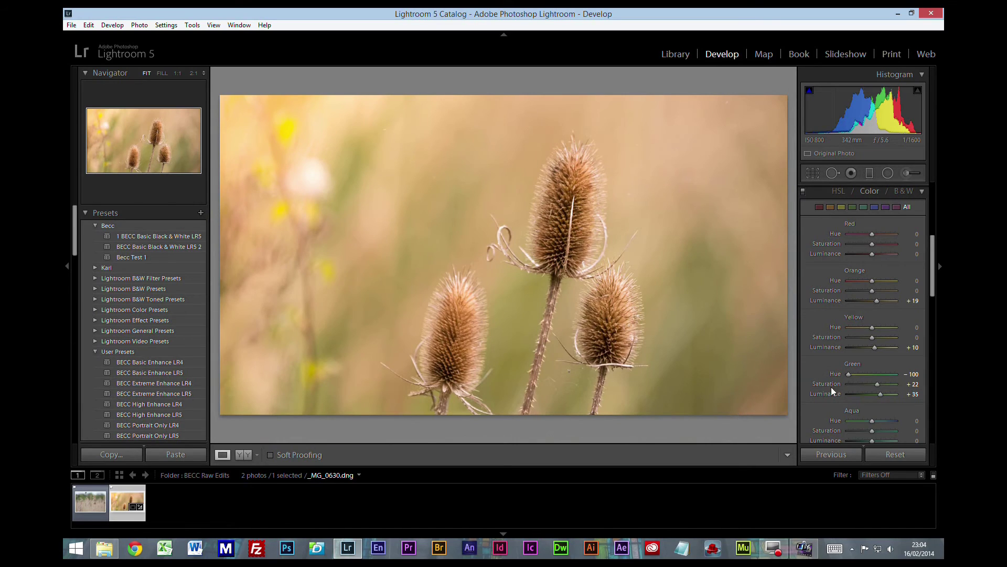
# Step: Clone out four more specks in the upper background and beside the tall teasel
pyautogui.click(830, 173)
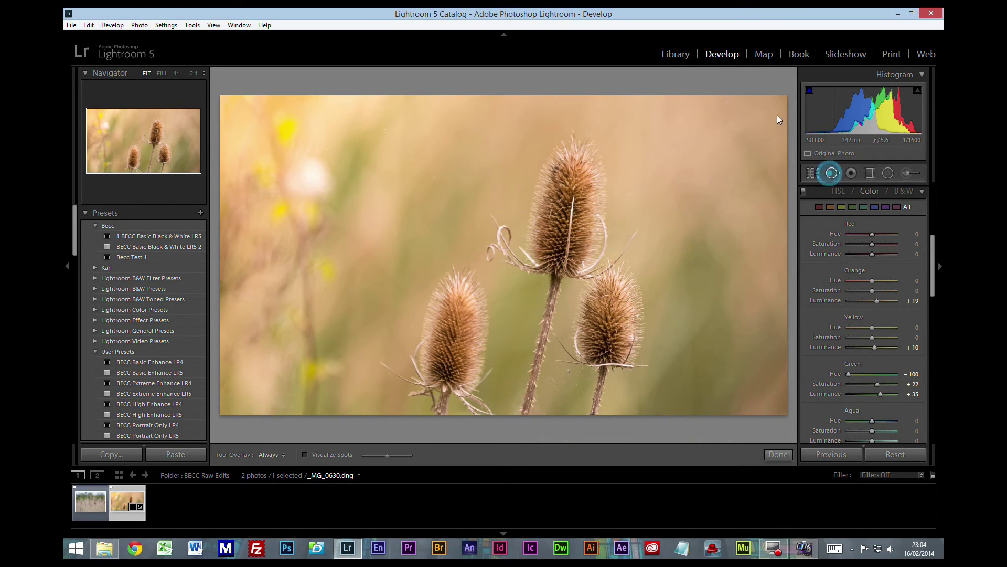
pyautogui.click(726, 107)
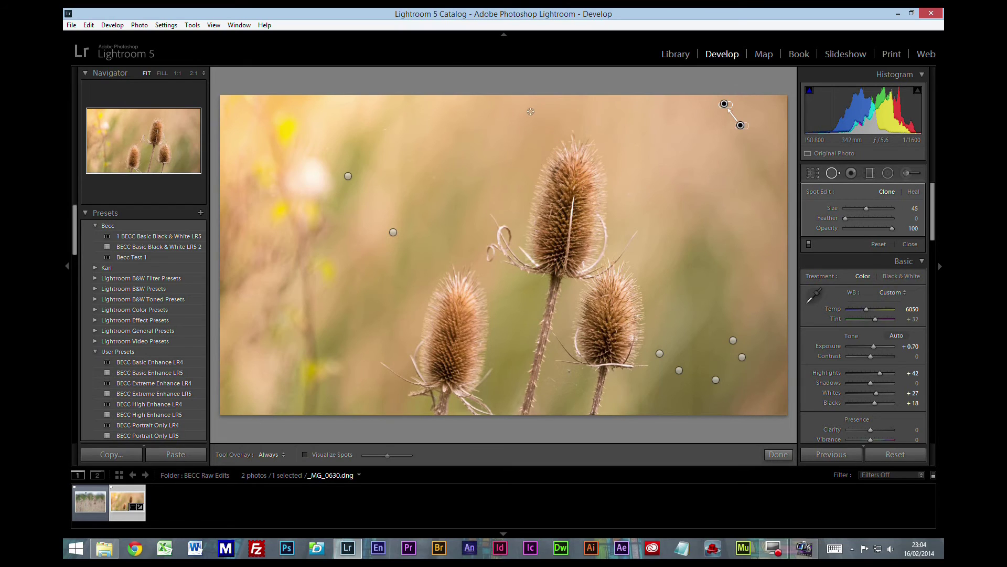
pyautogui.press('Escape')
pyautogui.click(388, 129)
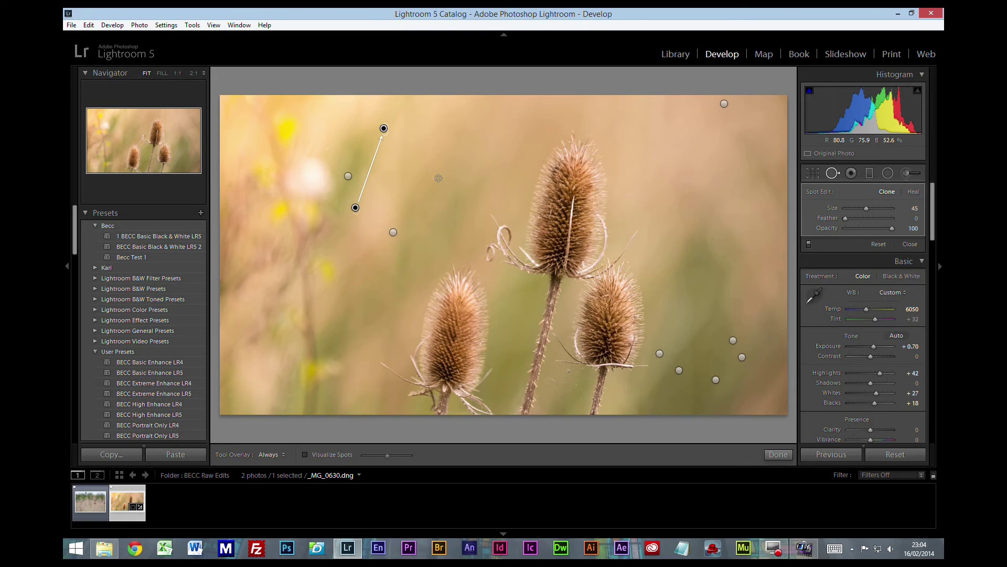
pyautogui.click(426, 176)
pyautogui.click(628, 197)
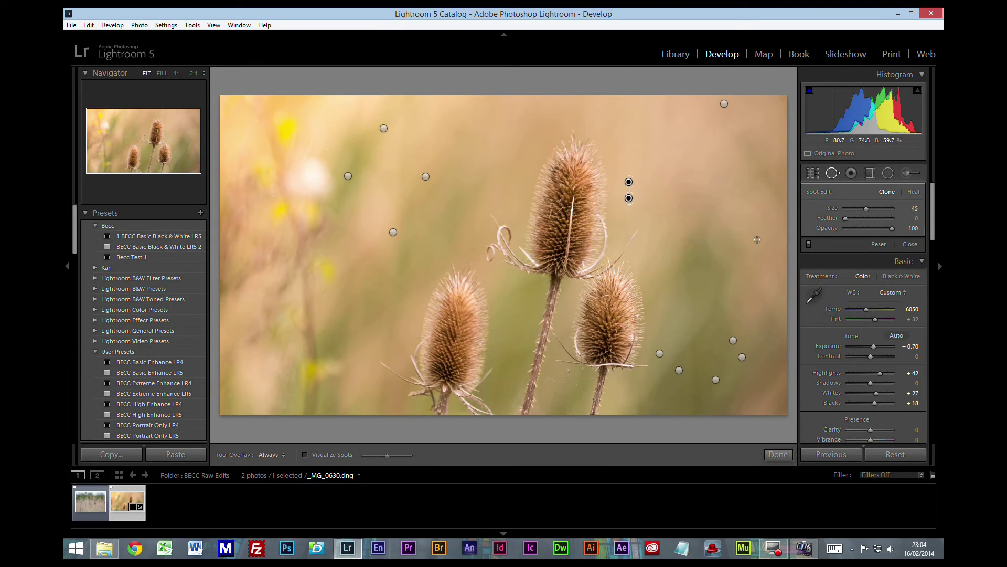
pyautogui.click(832, 177)
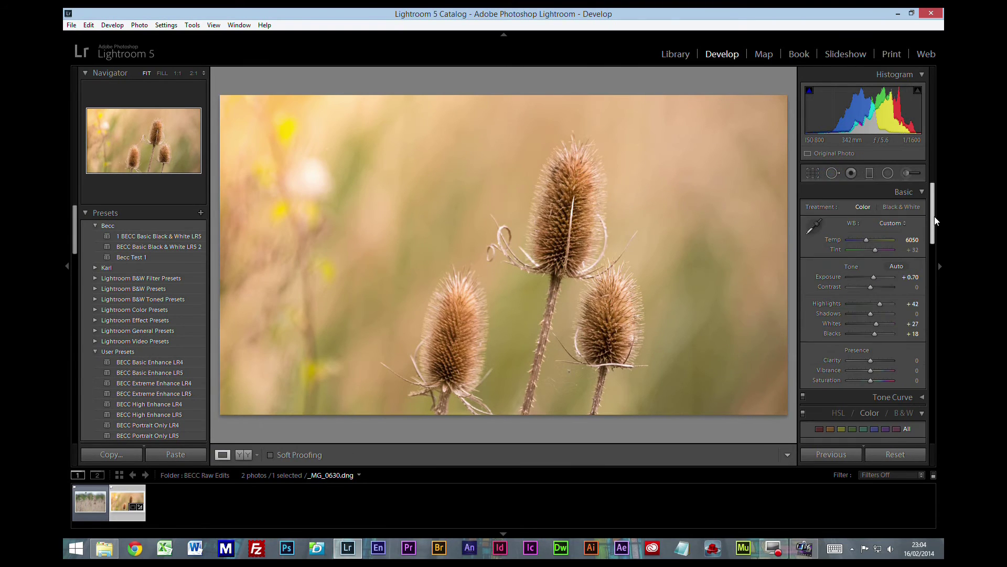
# Step: Set Luminance noise reduction to 26 in the Detail panel
pyautogui.moveTo(935, 213); pyautogui.dragTo(942, 334)
pyautogui.scroll(-5, 913, 398)
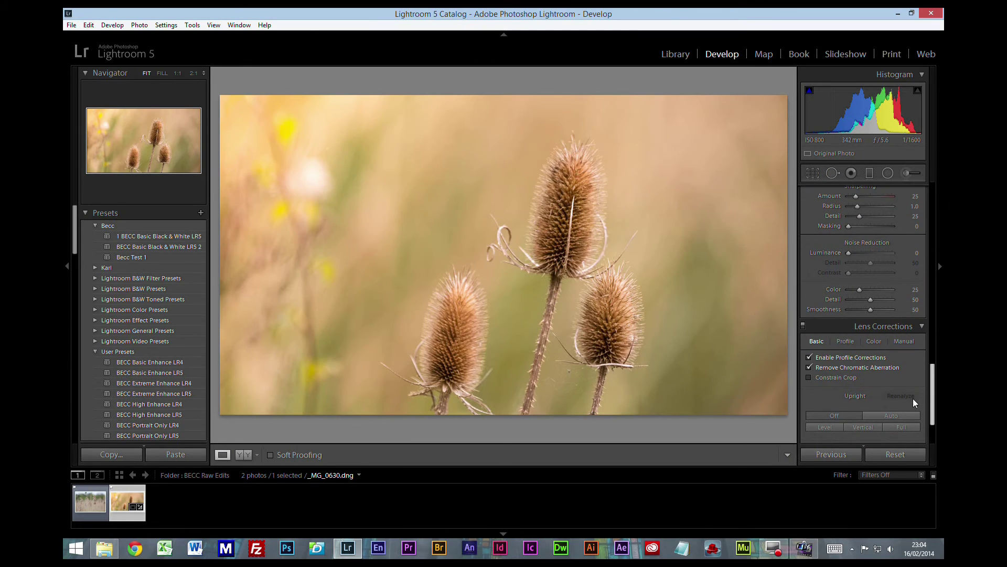
pyautogui.scroll(-2, 913, 398)
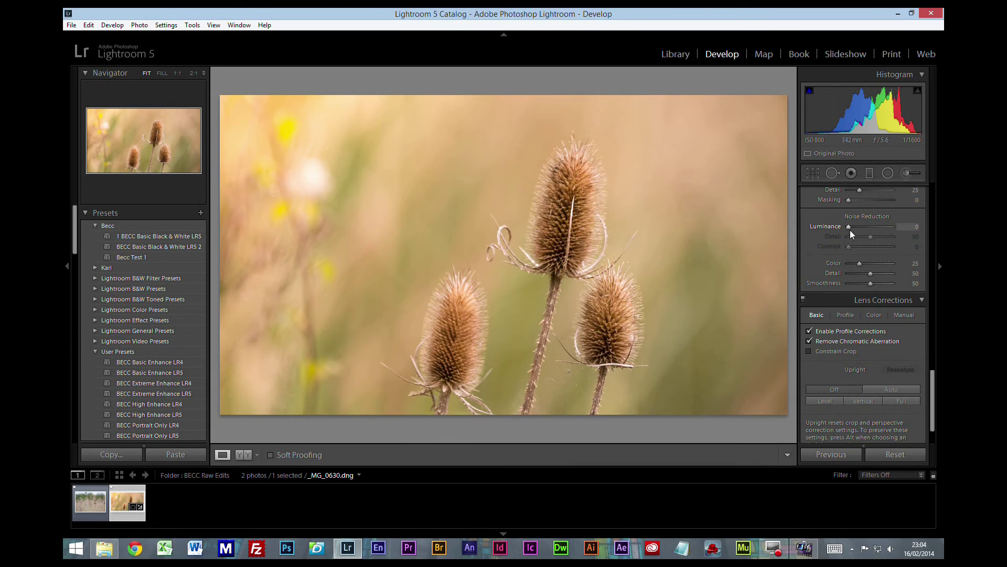
pyautogui.moveTo(849, 227); pyautogui.dragTo(853, 226)
# Step: Alt-drag Sharpening Masking to 85 to protect the smooth background
pyautogui.scroll(5, 932, 393)
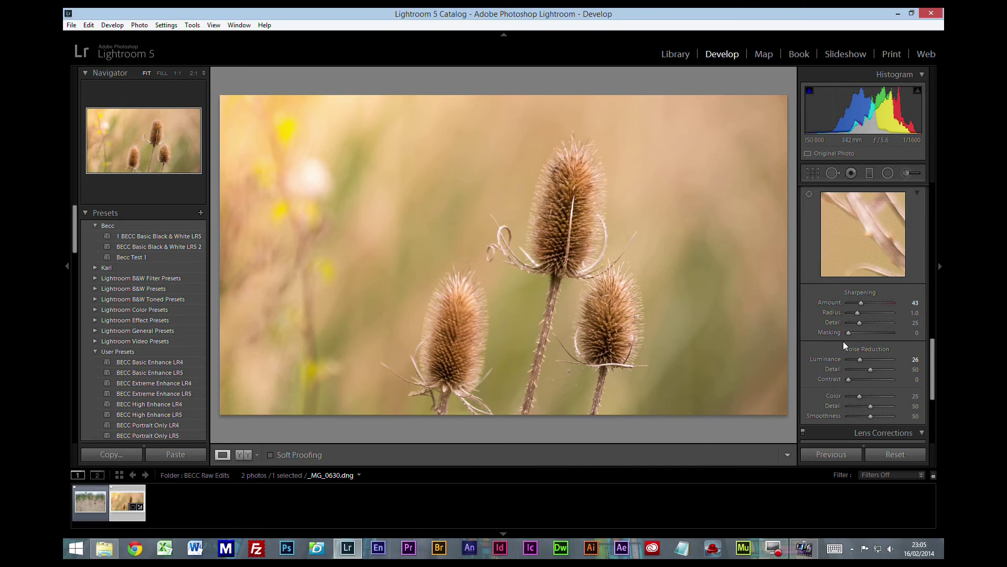
pyautogui.press('alt')
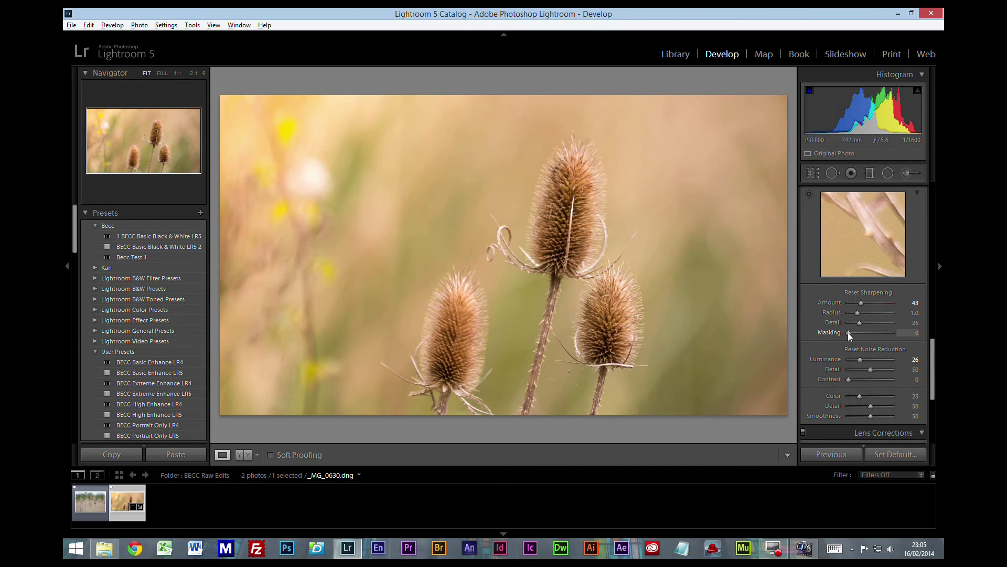
pyautogui.moveTo(848, 333); pyautogui.dragTo(886, 333)
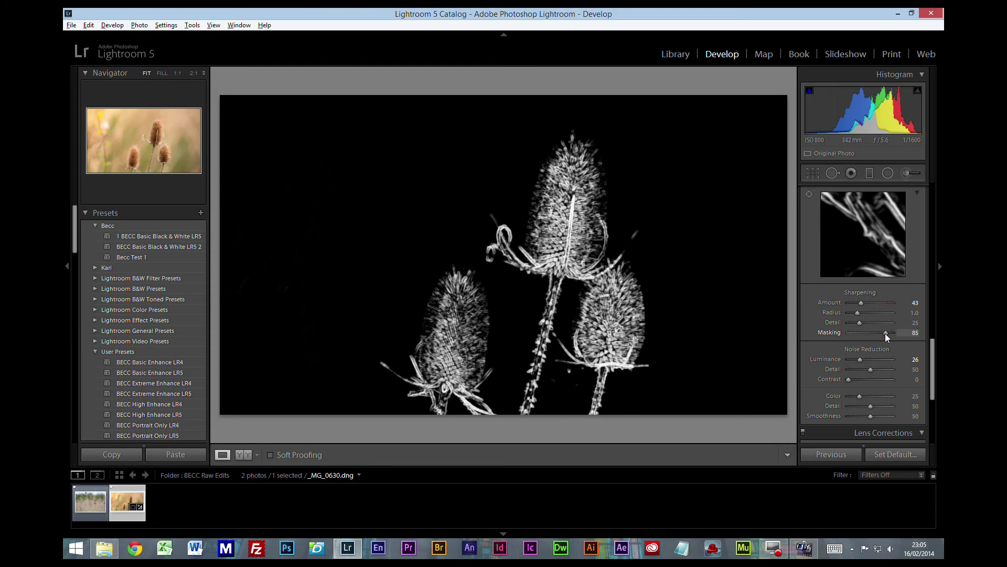
pyautogui.moveTo(886, 332); pyautogui.dragTo(885, 333)
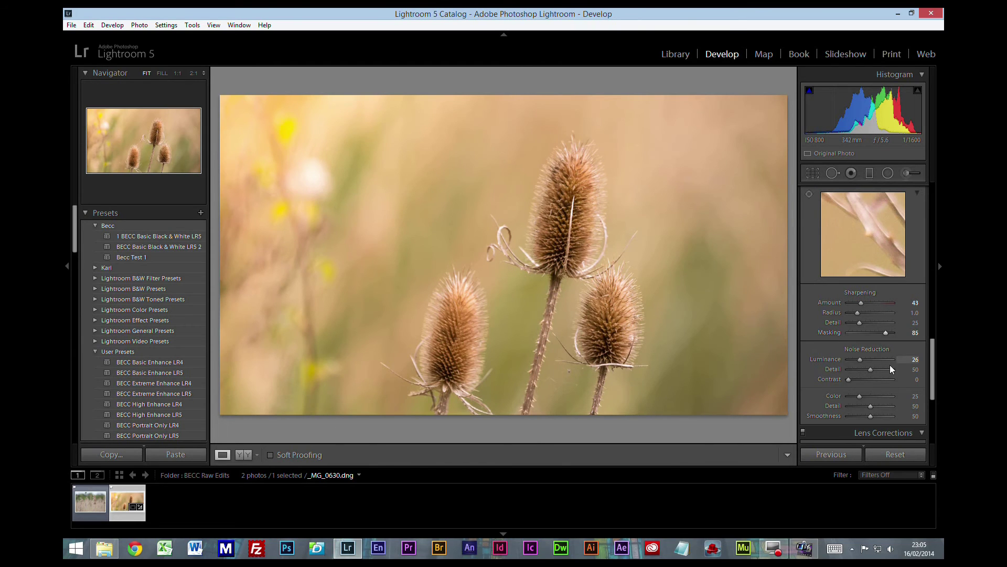
# Step: Add a Post-Crop Vignetting Amount of −15 in the Effects panel
pyautogui.scroll(-5, 890, 364)
pyautogui.scroll(-2, 890, 363)
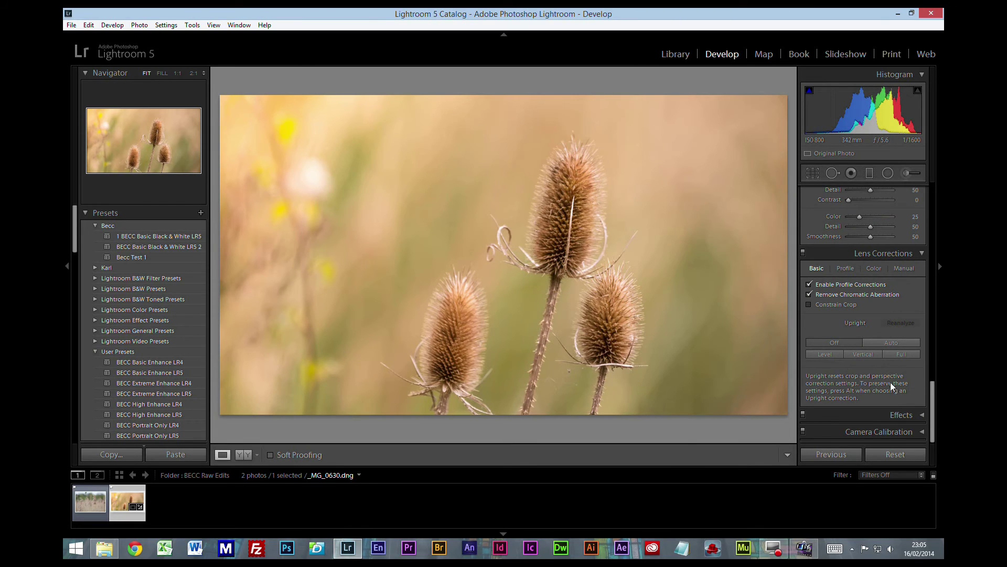
pyautogui.click(923, 416)
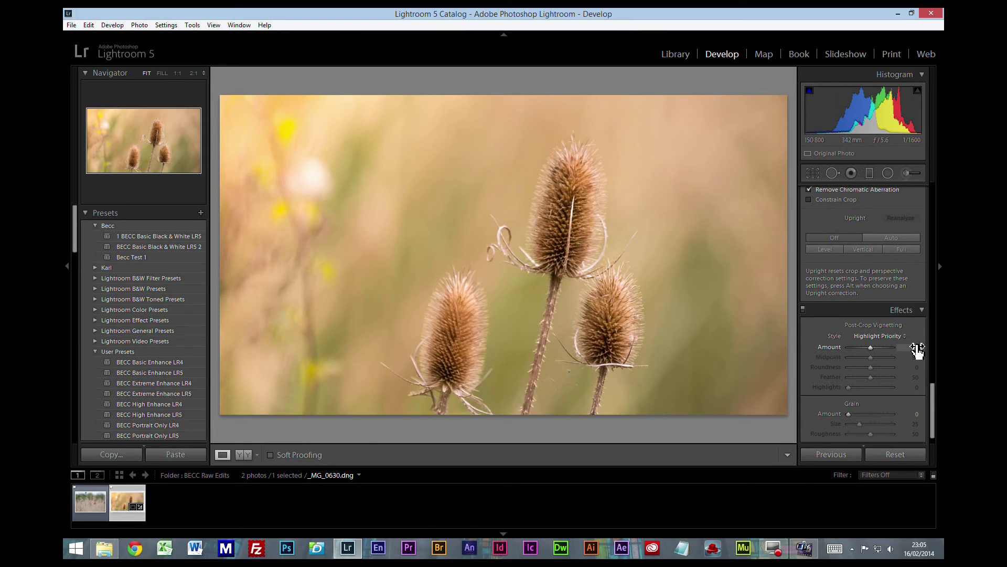
pyautogui.moveTo(915, 348); pyautogui.dragTo(903, 347)
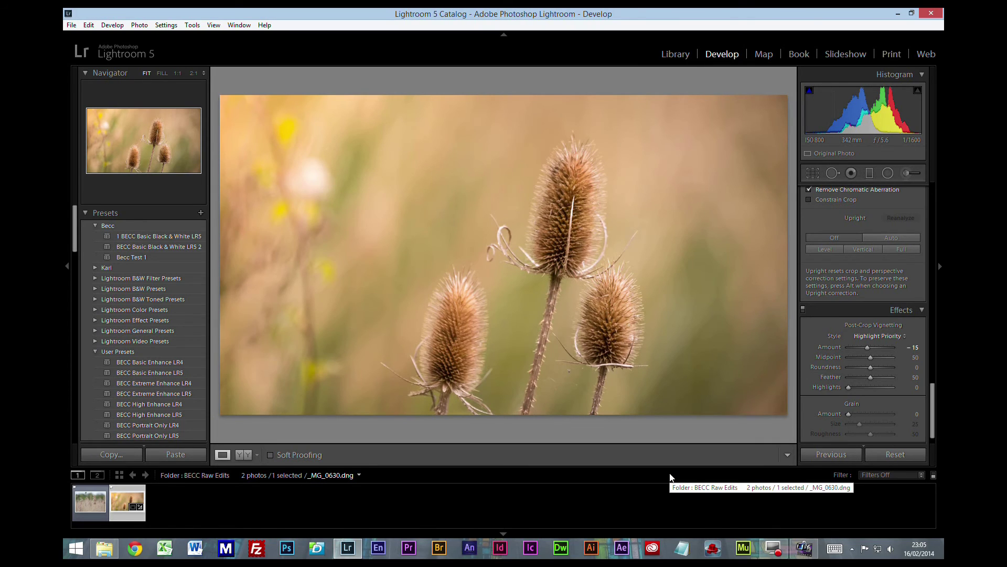
pyautogui.press('\\')
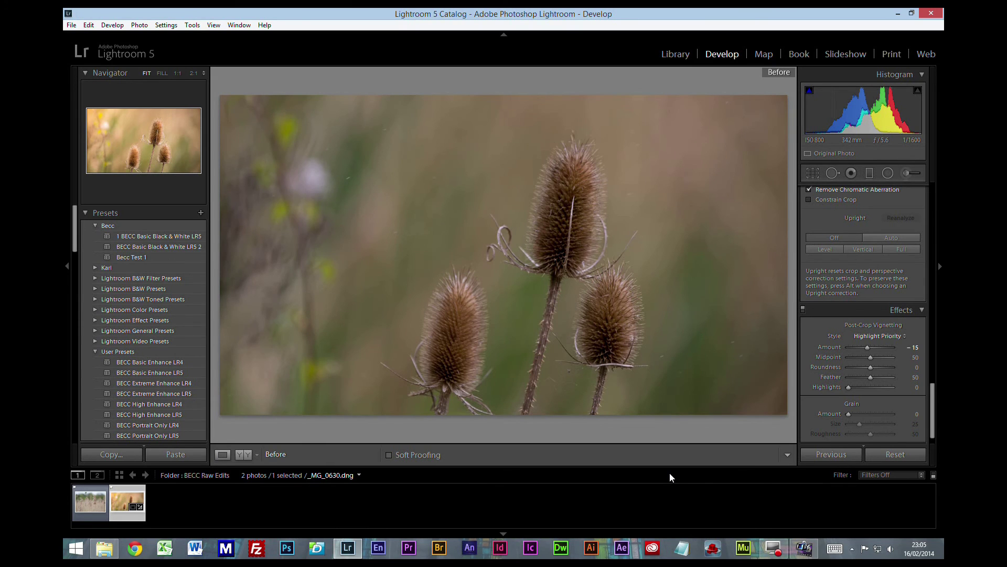
pyautogui.press('\\')
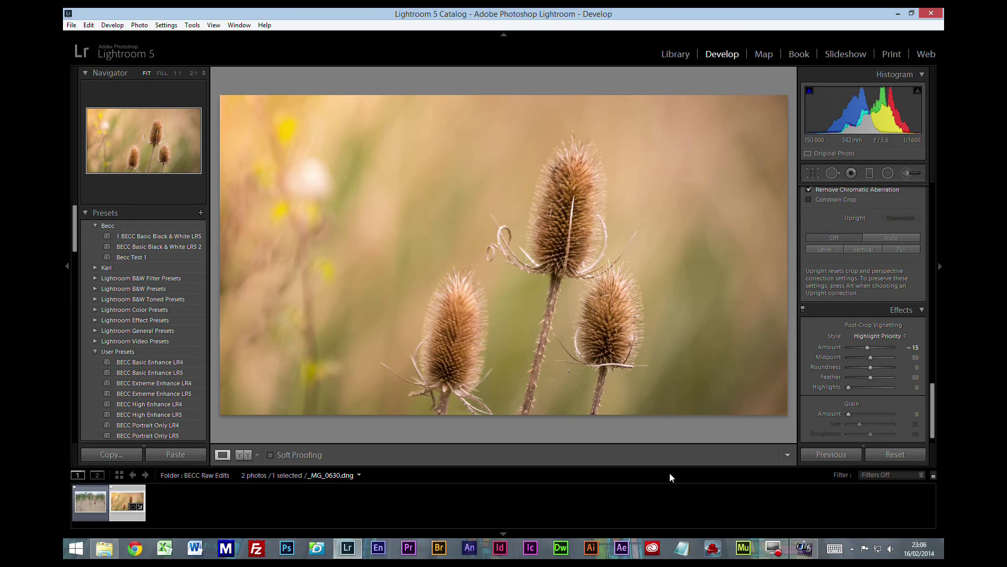
pyautogui.press('\\')
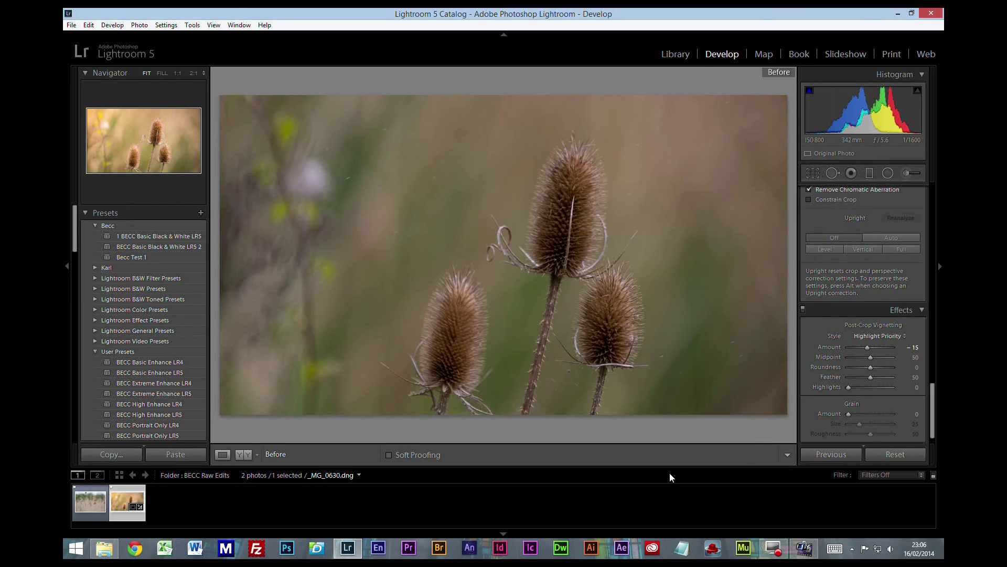
pyautogui.press('\\')
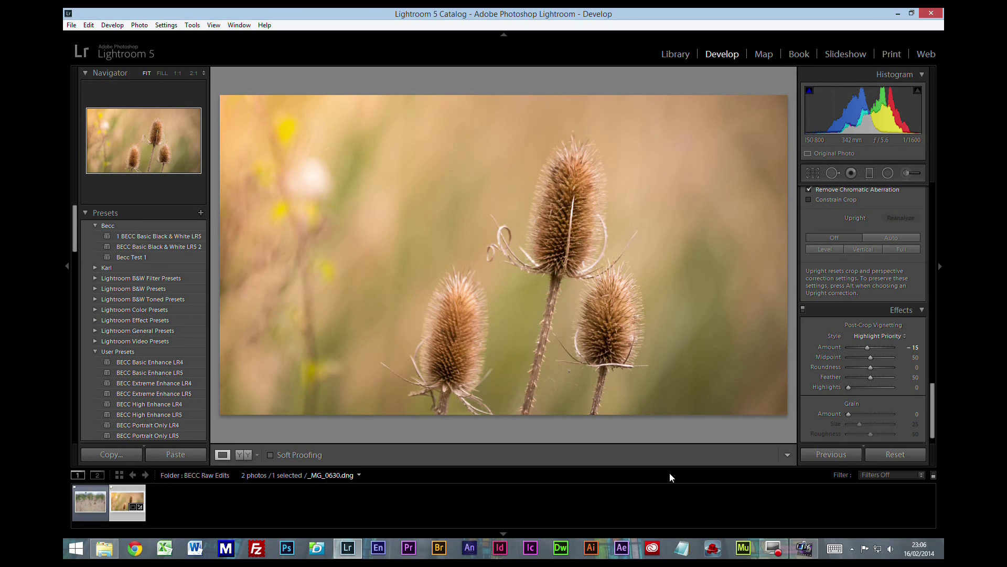
pyautogui.press('\\')
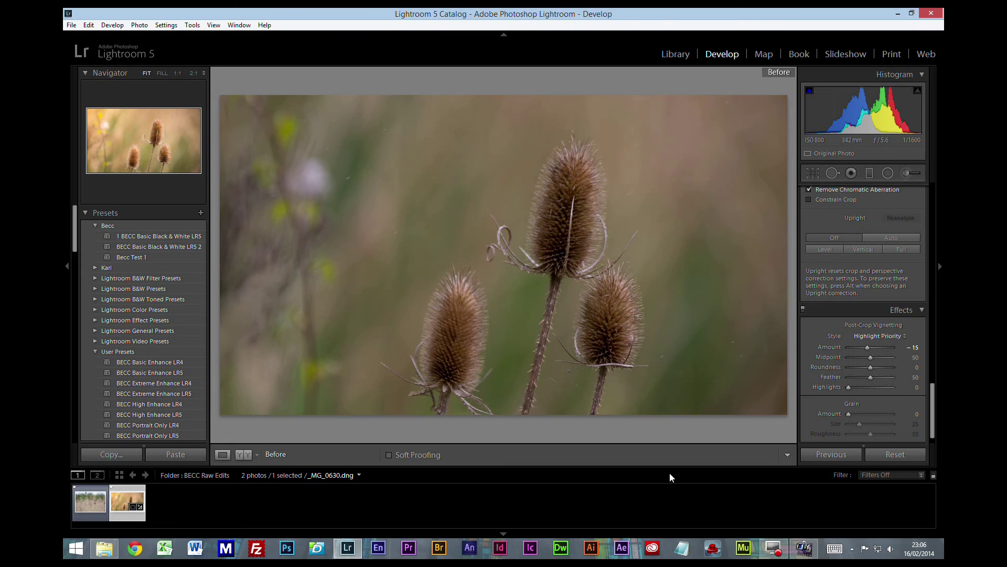
pyautogui.press('\\')
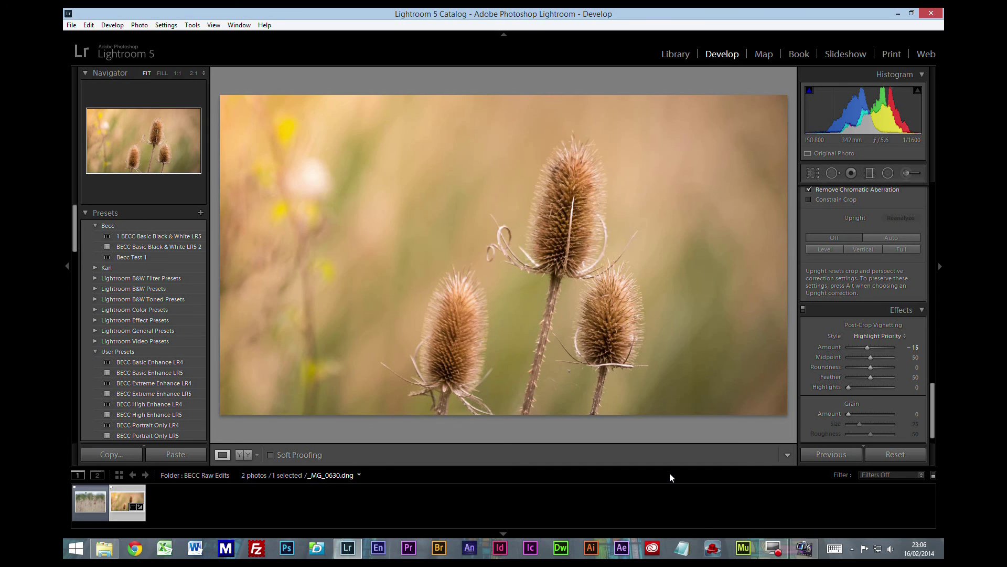
# Step: Start a new develop preset named 'Summer Haze'
pyautogui.click(202, 213)
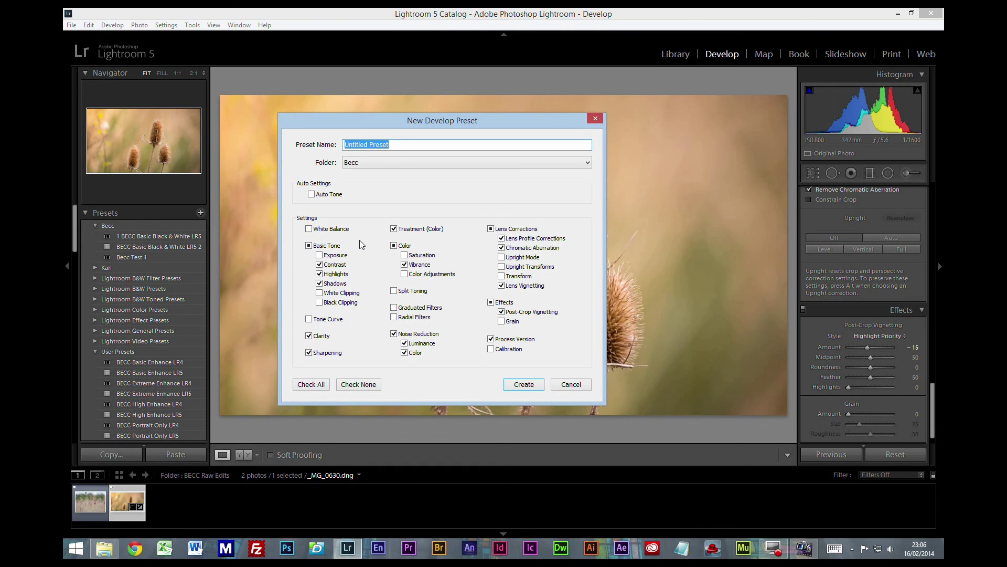
pyautogui.write('Summer Haze')
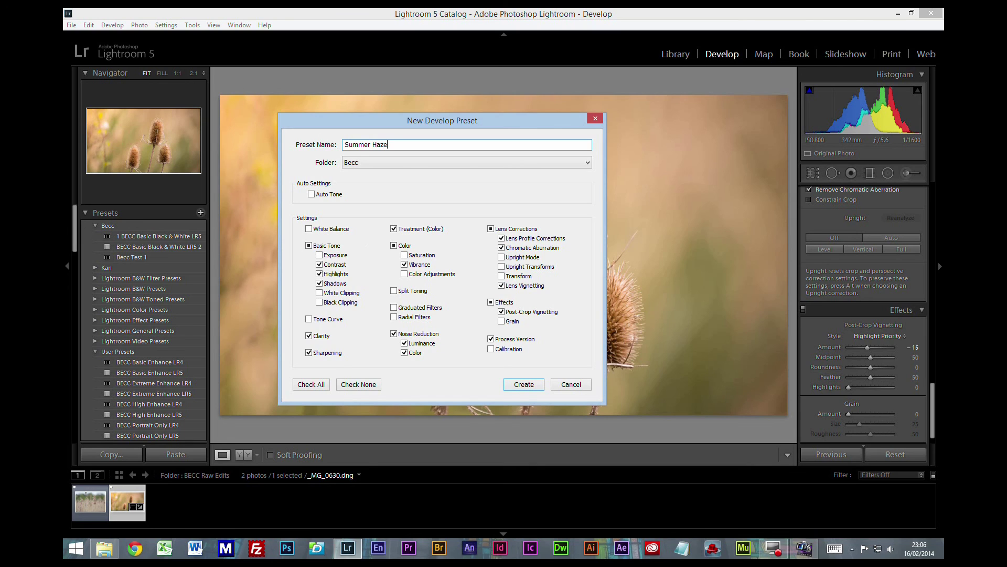